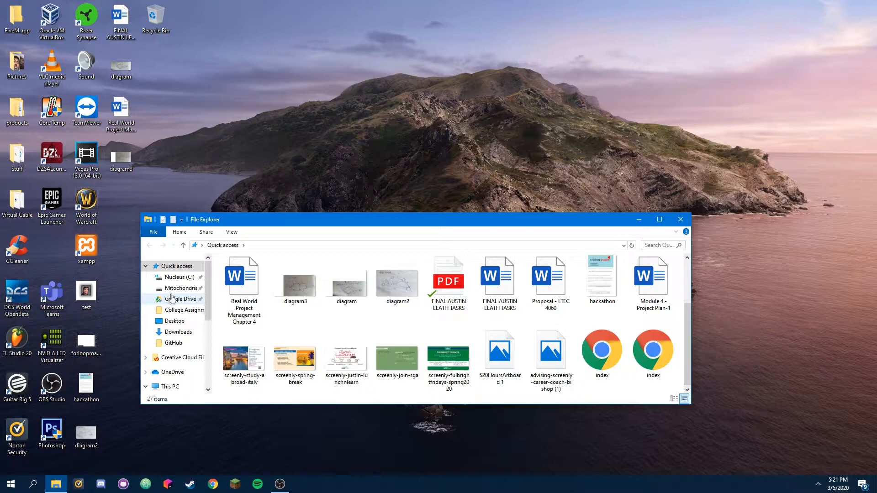
Minimize File Explorer and launch GitHub Desktop with quakeconbyoc as the current repository
scroll(172, 351, "down", 3)
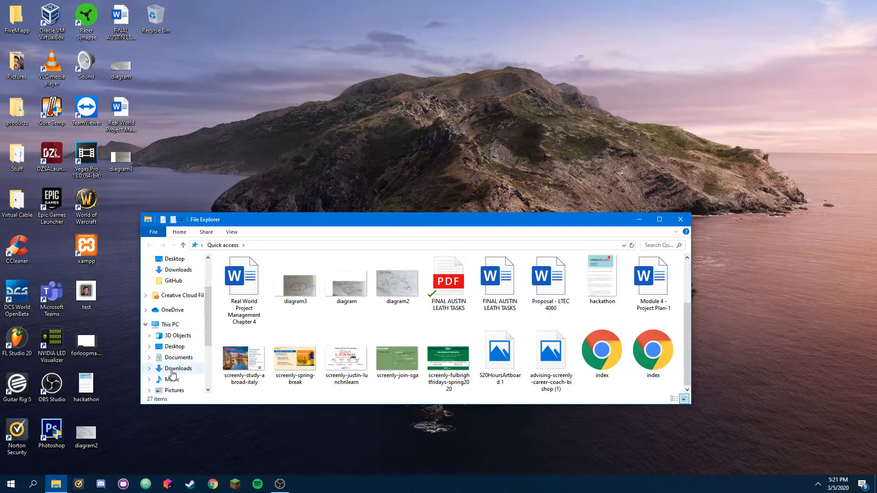
left_click(639, 219)
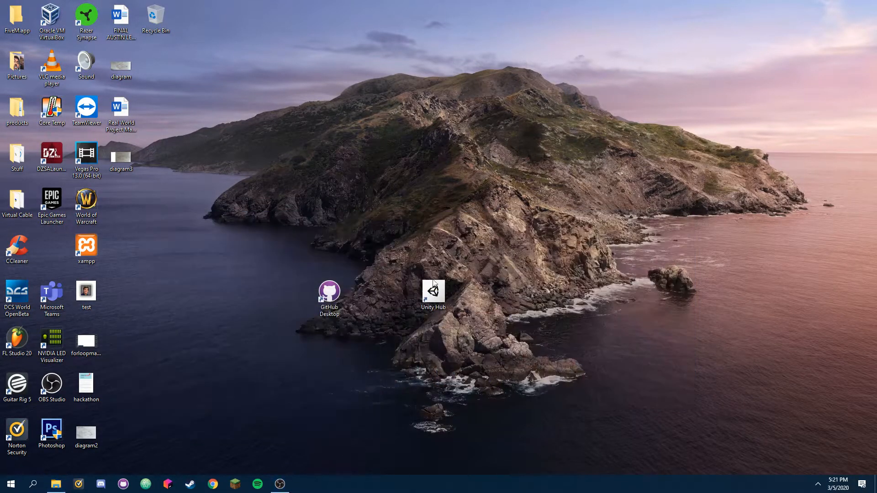
left_click_drag(329, 292, 329, 247)
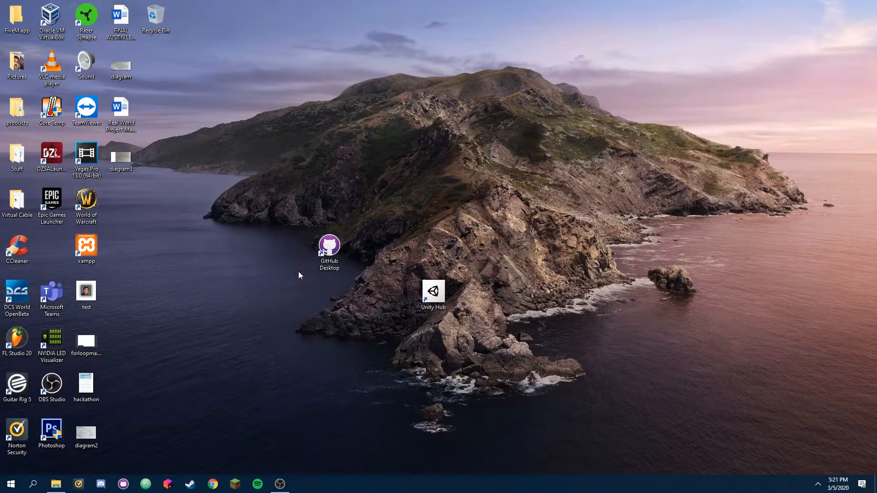
double_click(328, 251)
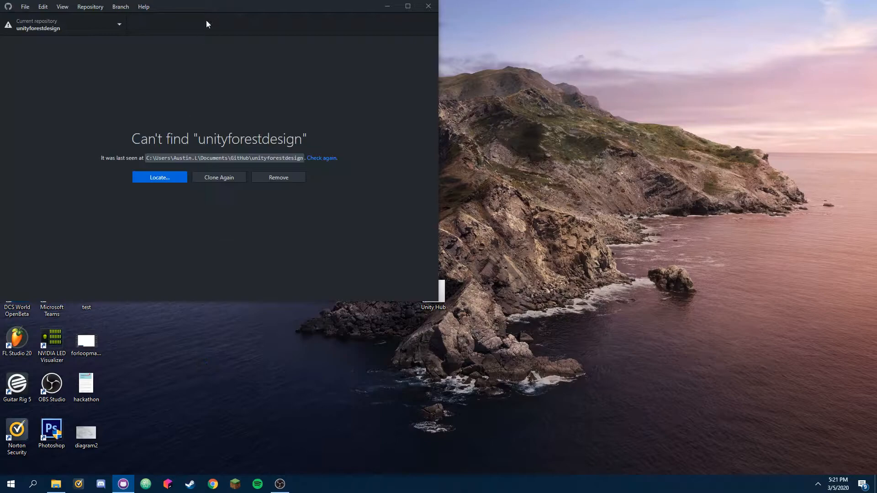
left_click(361, 228)
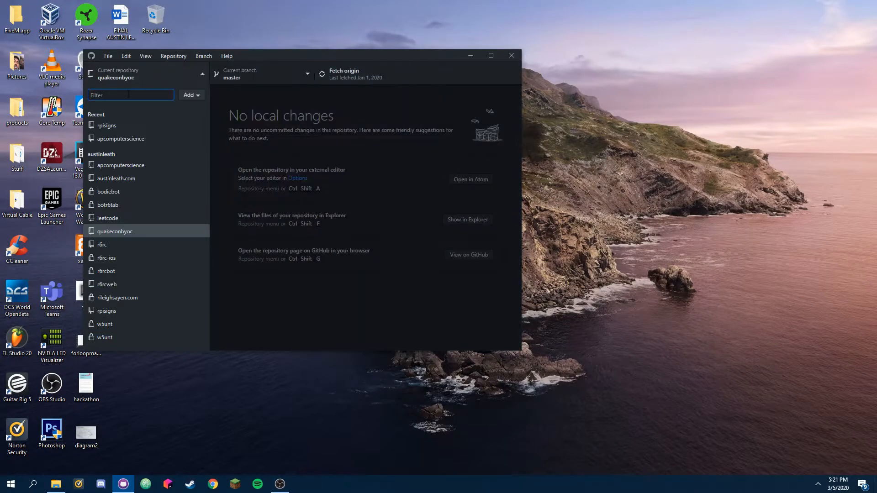
left_click(163, 74)
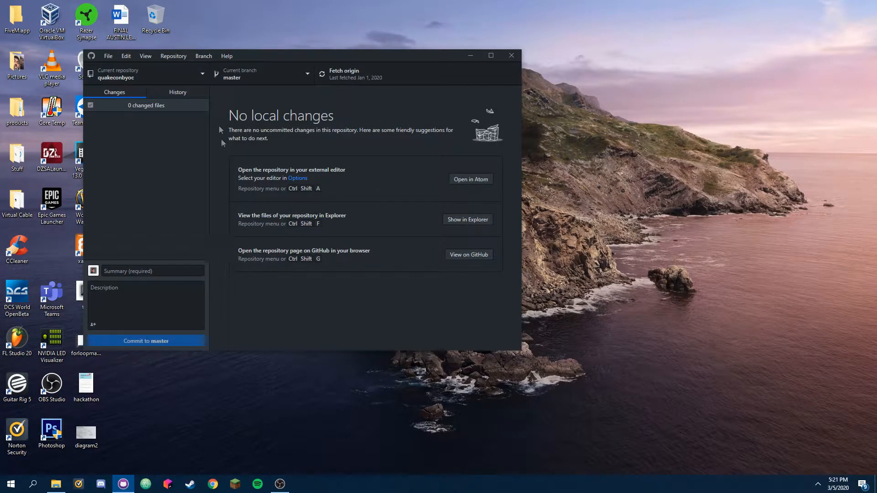
Clone the unitytestproject repository from the account's GitHub.com list into the Documents\GitHub folder
left_click(111, 56)
left_click(127, 102)
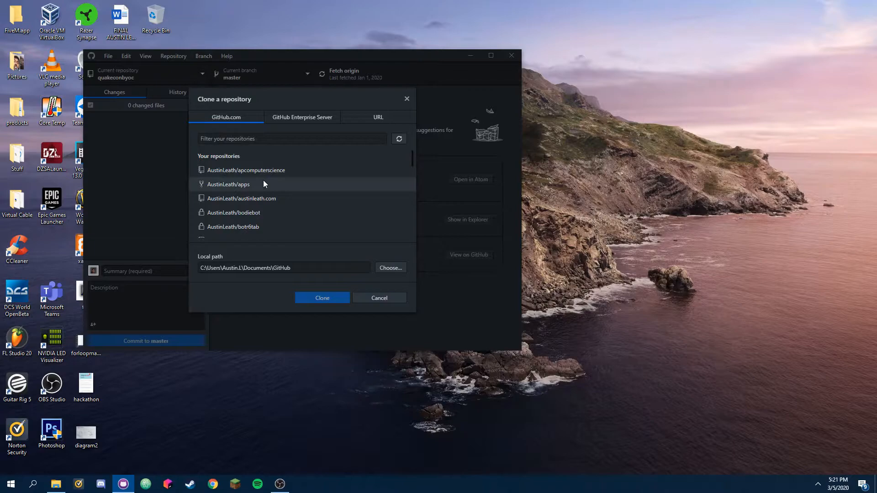
scroll(263, 180, "down", 10)
scroll(263, 184, "up", 8)
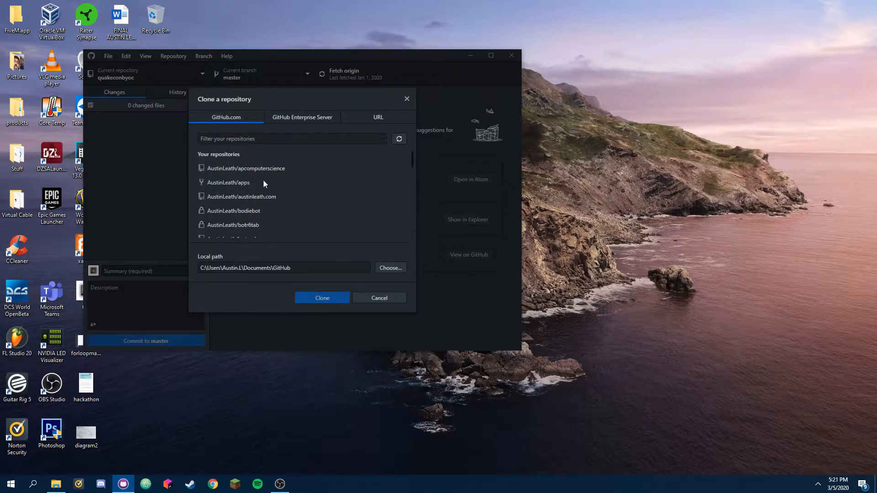
scroll(263, 184, "down", 4)
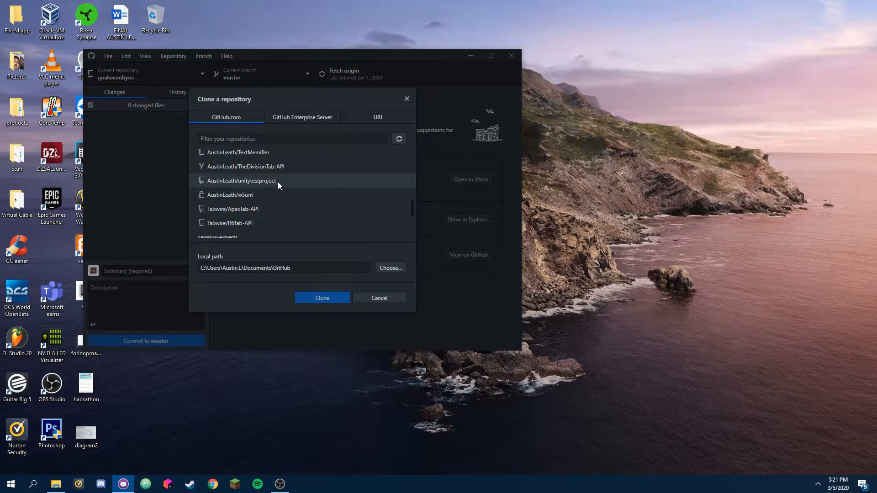
left_click(290, 180)
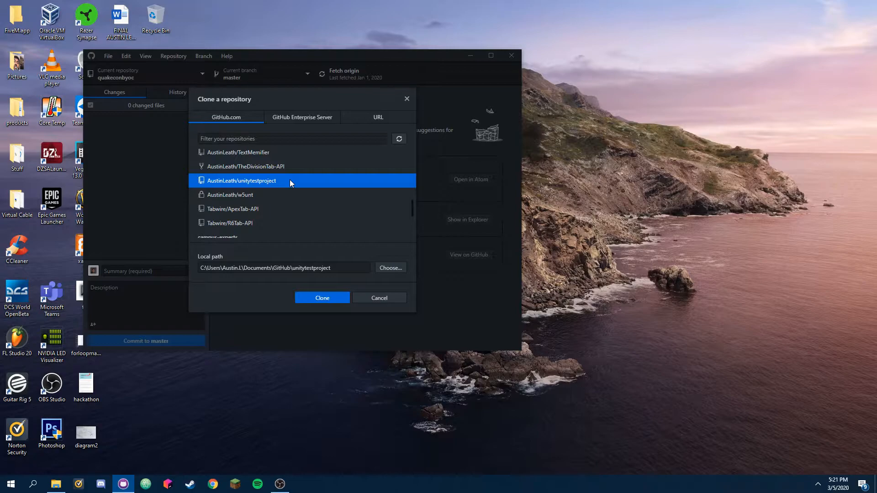
left_click(322, 298)
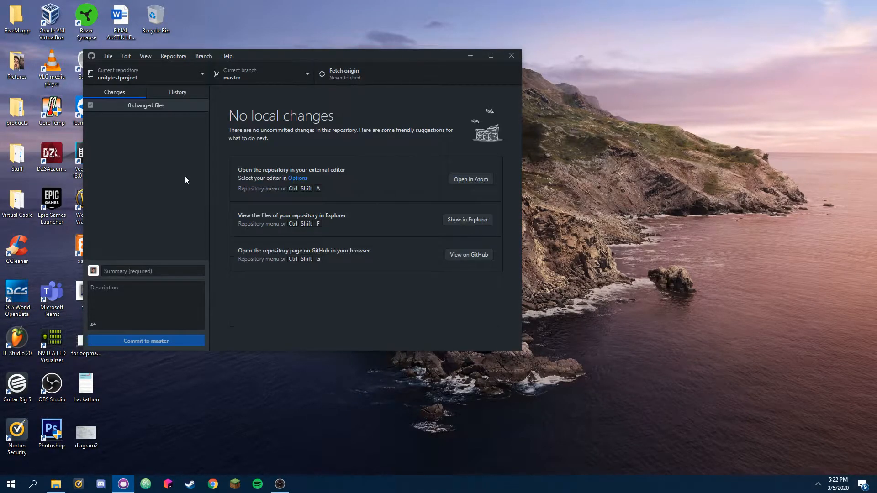
Switch to File Explorer and open the cloned unitytestproject folder inside Documents\GitHub
left_click(55, 484)
left_click_drag(268, 221, 385, 135)
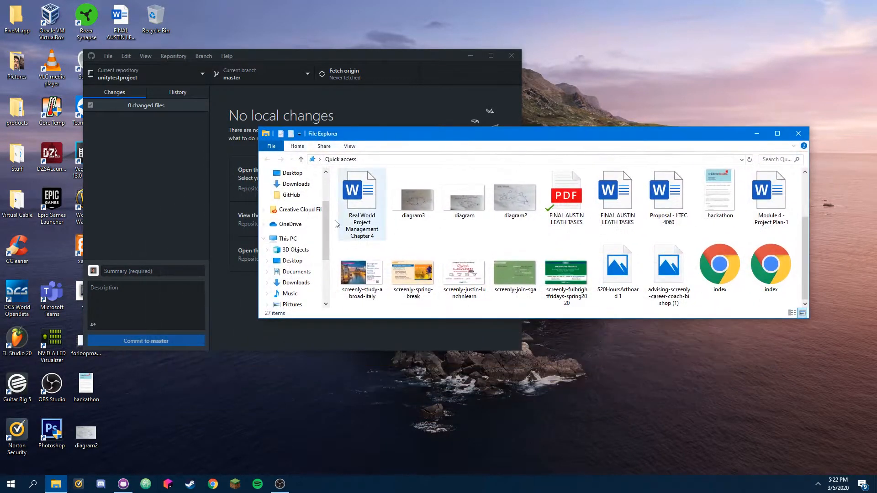
left_click(297, 271)
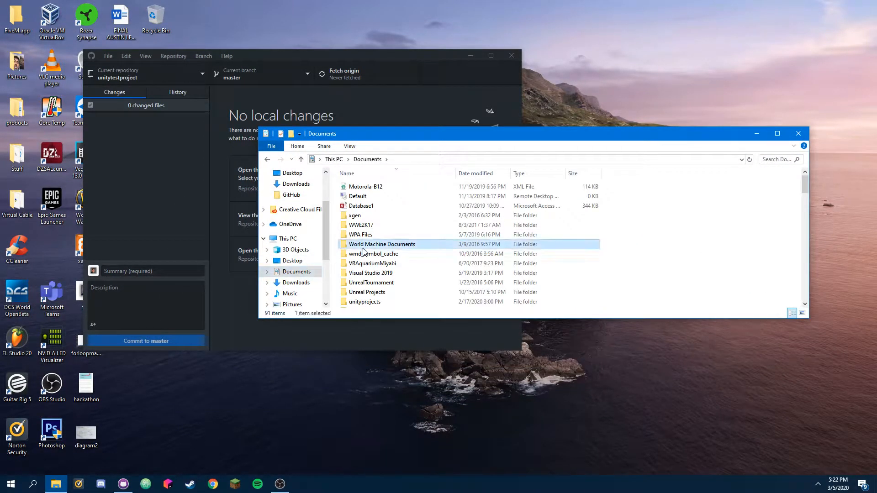
key("g")
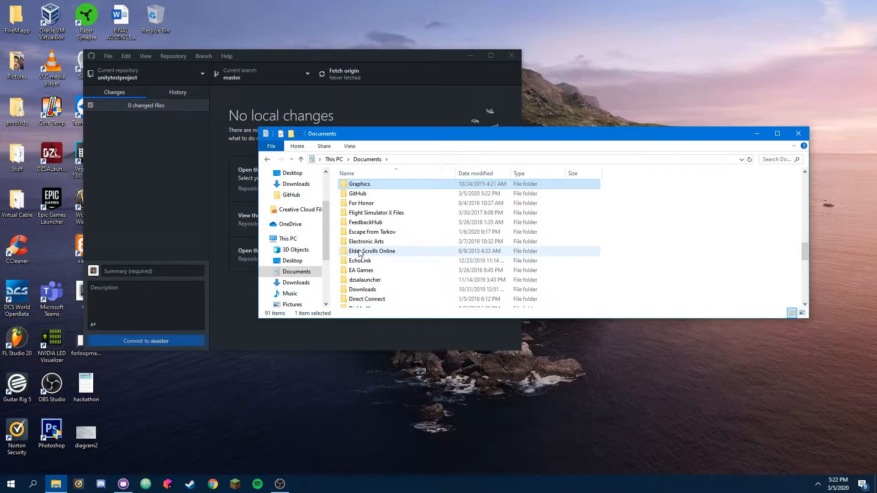
double_click(358, 194)
left_click(365, 252)
scroll(363, 270, "down", 1)
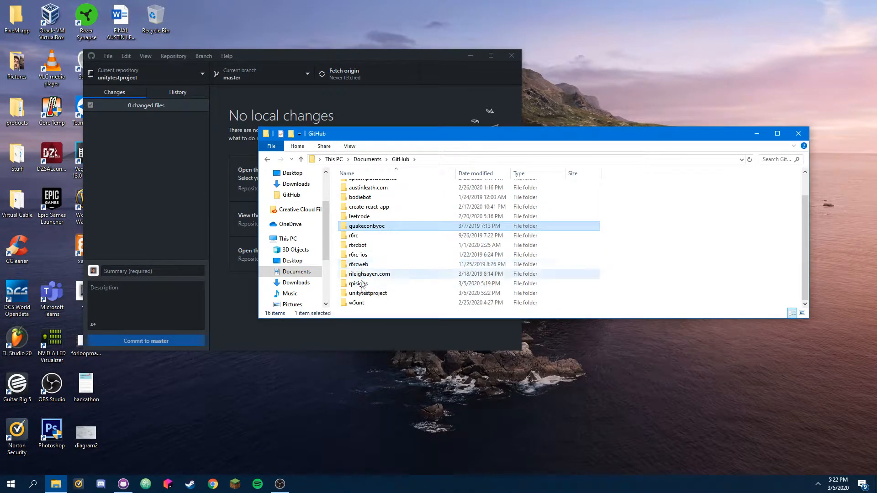
left_click(366, 294)
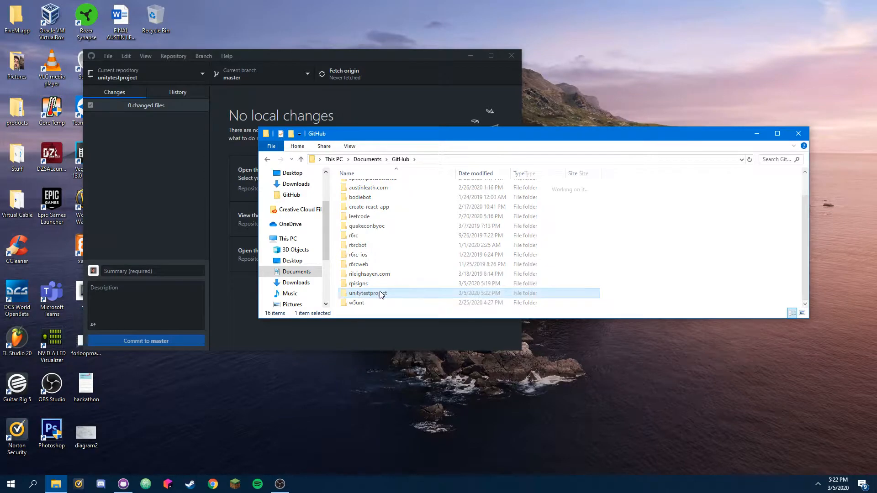
double_click(361, 295)
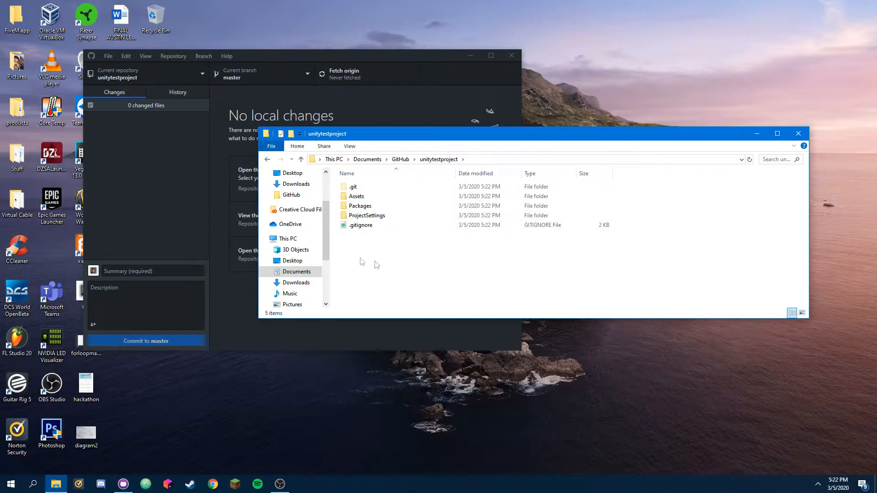
Create a new text document named asdasd in the unitytestproject folder
right_click(387, 258)
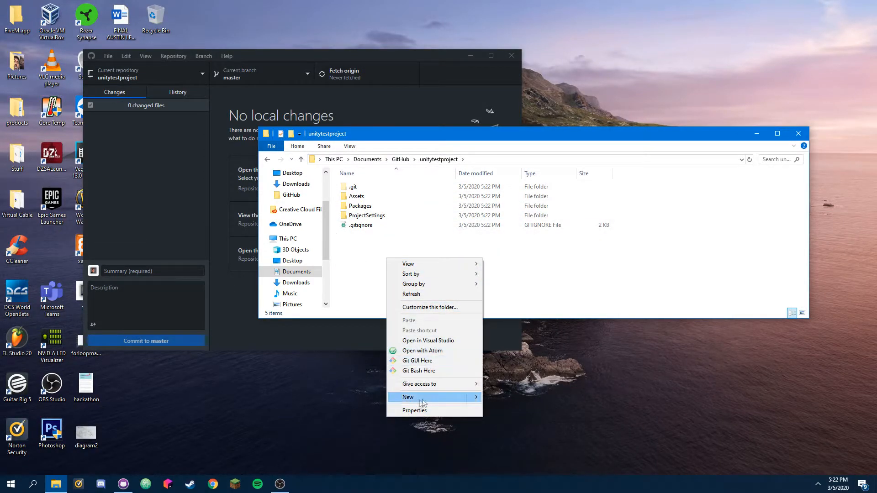
mouse_move(420, 402)
left_click(526, 377)
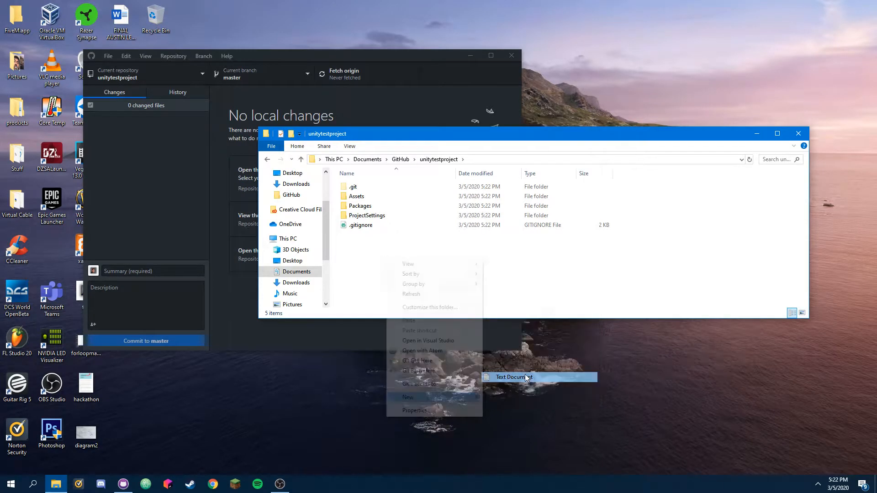
type("asd")
key("Return")
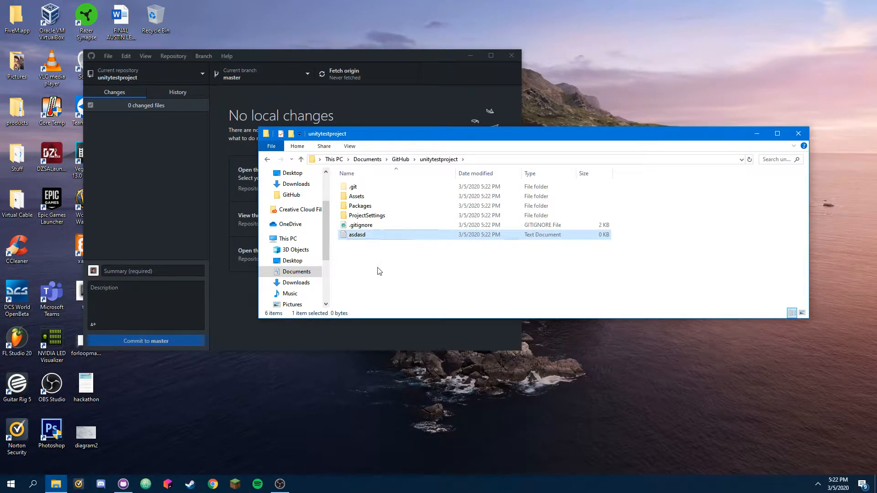
left_click(382, 269)
Return to GitHub Desktop, commit asdasd.txt to master with the suggested summary, and push it to origin
left_click(171, 204)
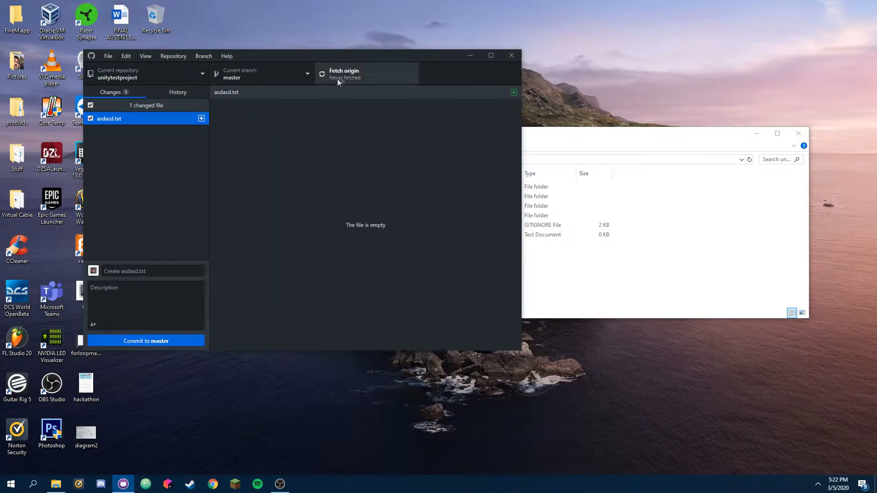
key("ctrl+Return")
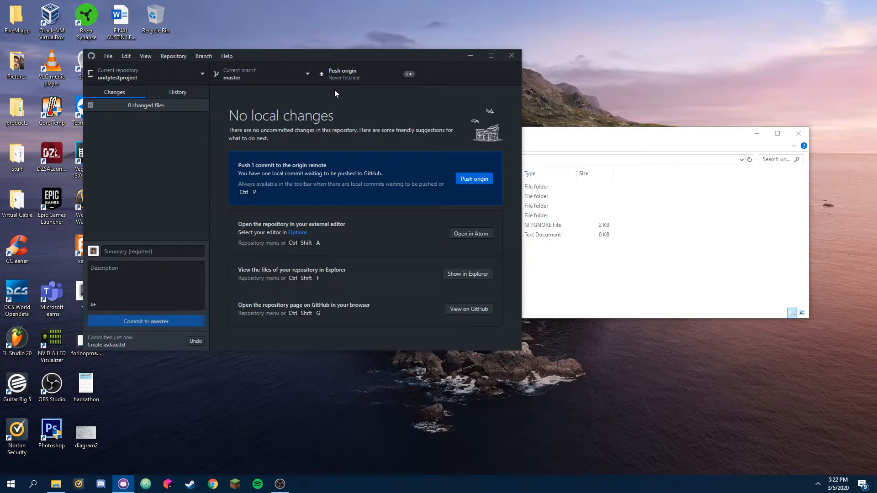
left_click(361, 73)
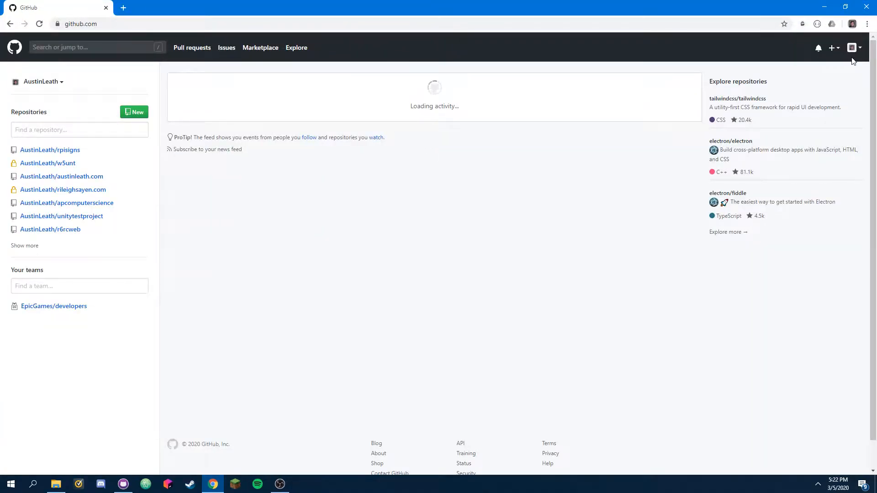
Find unitytestproject among the account's repositories on the GitHub website and check the commit time of asdasd.txt
left_click(851, 47)
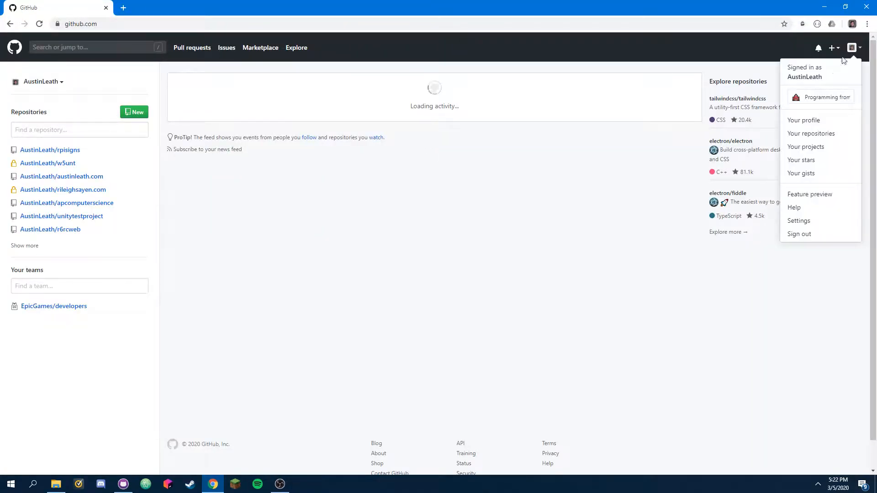
left_click(810, 133)
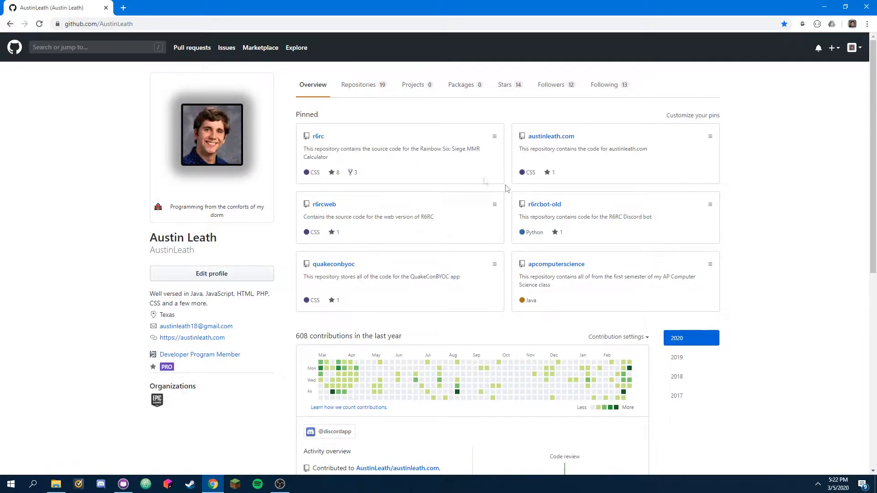
left_click(361, 85)
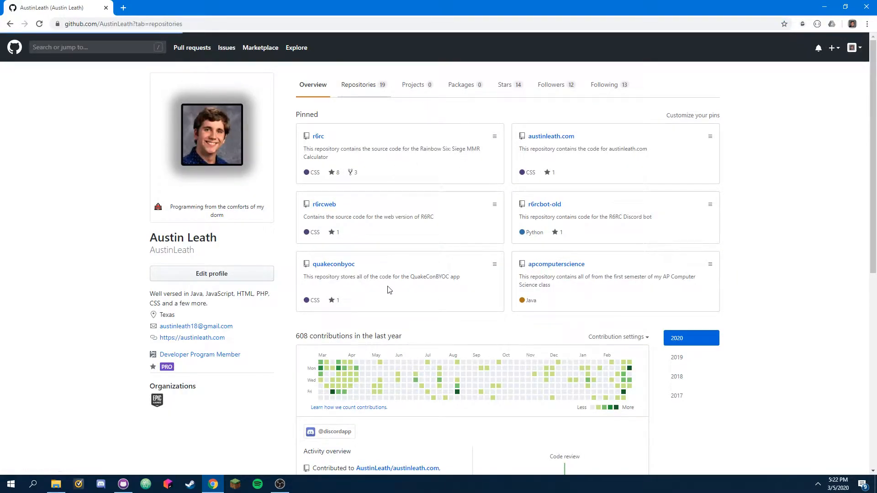
left_click(325, 150)
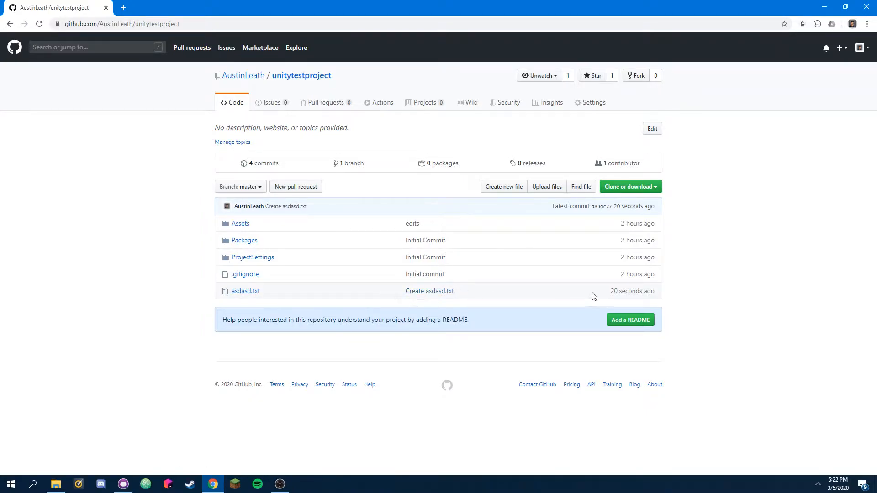
left_click_drag(614, 294, 659, 293)
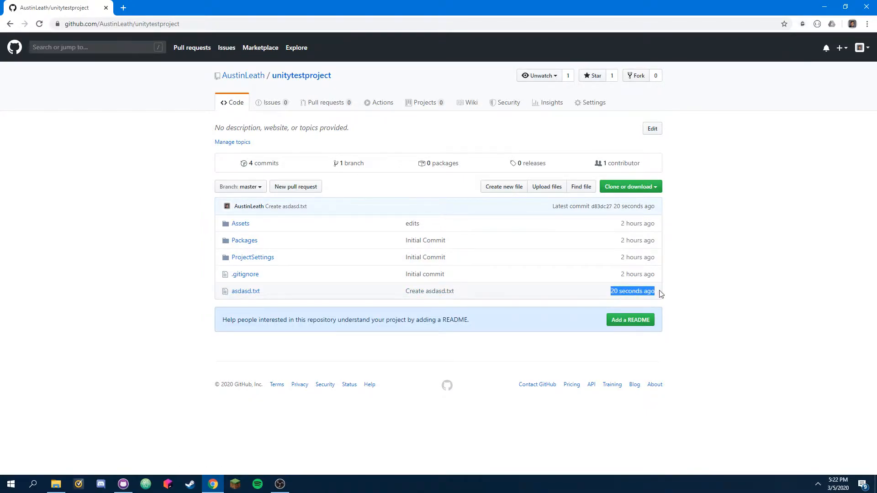
left_click(743, 264)
Restore the browser to a smaller window and move it below the GitHub Desktop and File Explorer windows
left_click_drag(462, 12, 383, 139)
left_click_drag(507, 146, 735, 111)
left_click(255, 211)
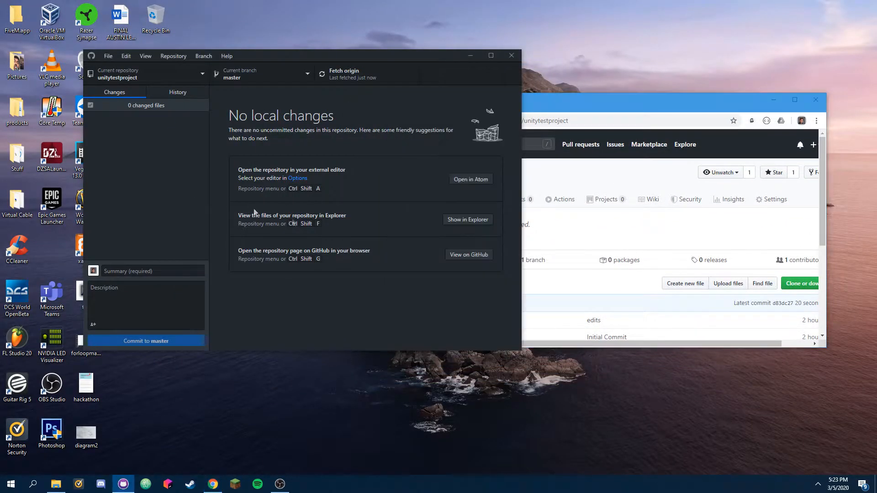
left_click_drag(650, 101, 486, 389)
Delete the asdasd text document from the local unitytestproject folder in File Explorer
left_click(548, 274)
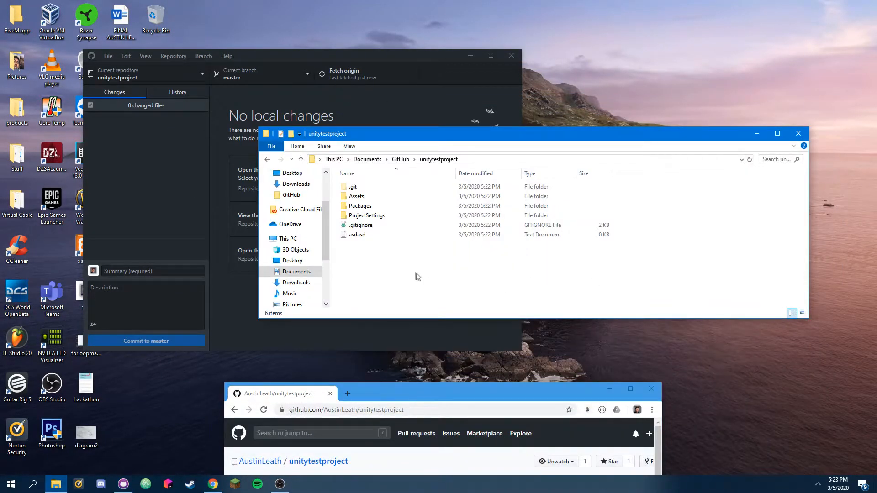
left_click(354, 235)
key("Delete")
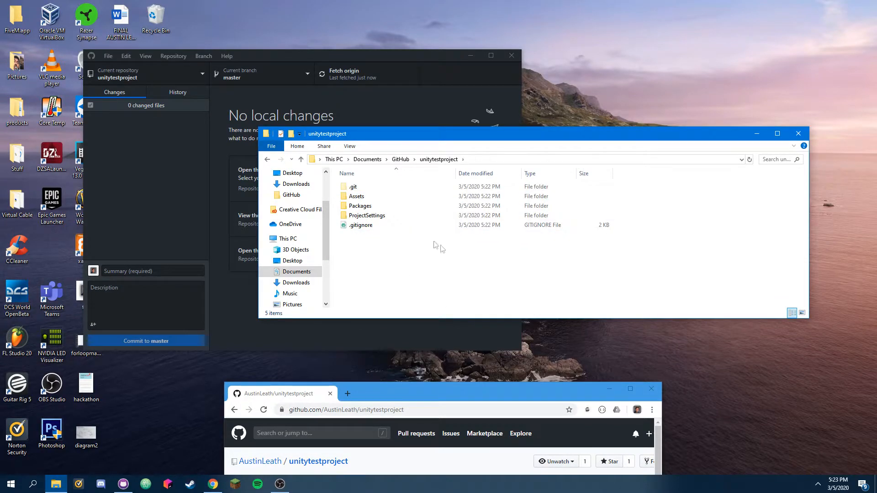
In GitHub Desktop, commit the removal of asdasd.txt to master with the summary "deleted file" and push it to origin
left_click(193, 205)
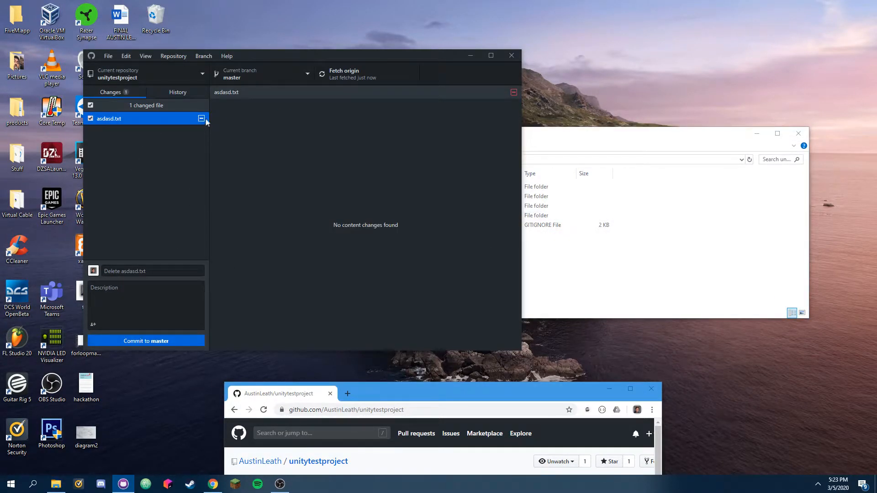
left_click(141, 271)
type("delted file")
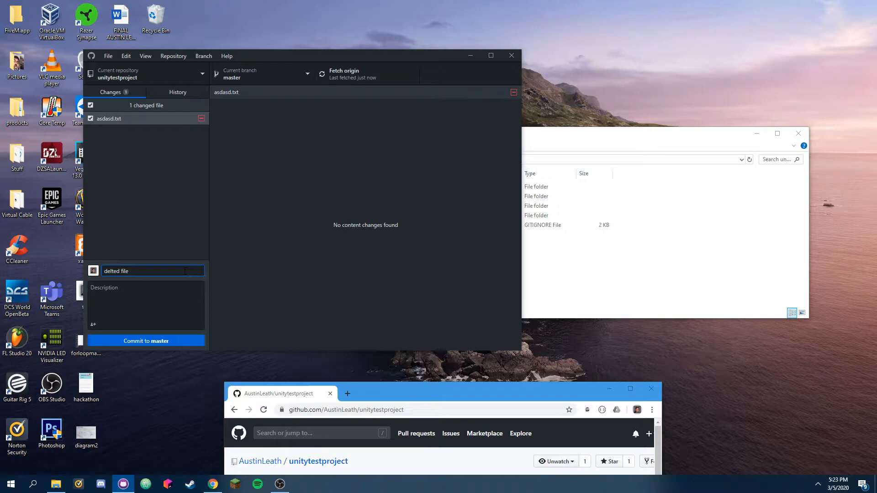
key("BackSpace")
key("BackSpace")
key("BackSpace")
key("BackSpace")
key("BackSpace")
key("BackSpace")
key("BackSpace")
key("BackSpace")
key("BackSpace")
key("BackSpace")
key("BackSpace")
type("deleted file")
left_click(146, 340)
left_click(347, 73)
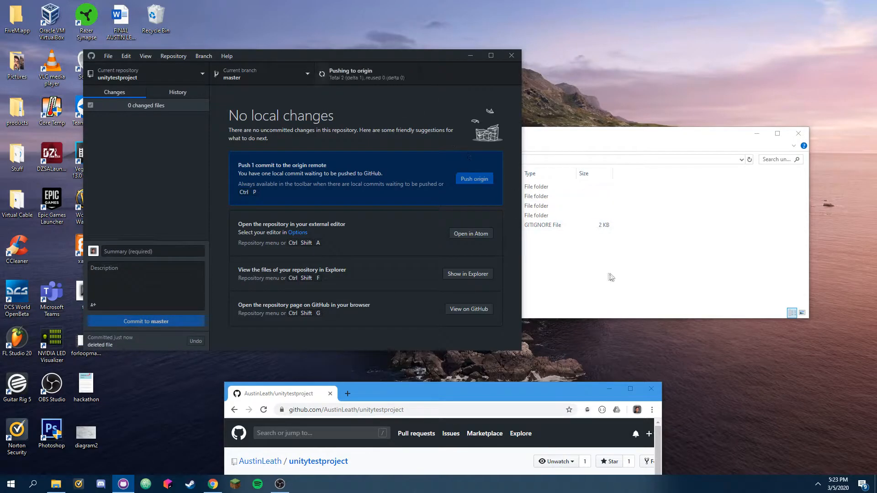
Maximize the browser window and reload the unitytestproject page to check the repository's file list
left_click(579, 316)
left_click_drag(530, 400, 543, 137)
double_click(543, 137)
key("F5")
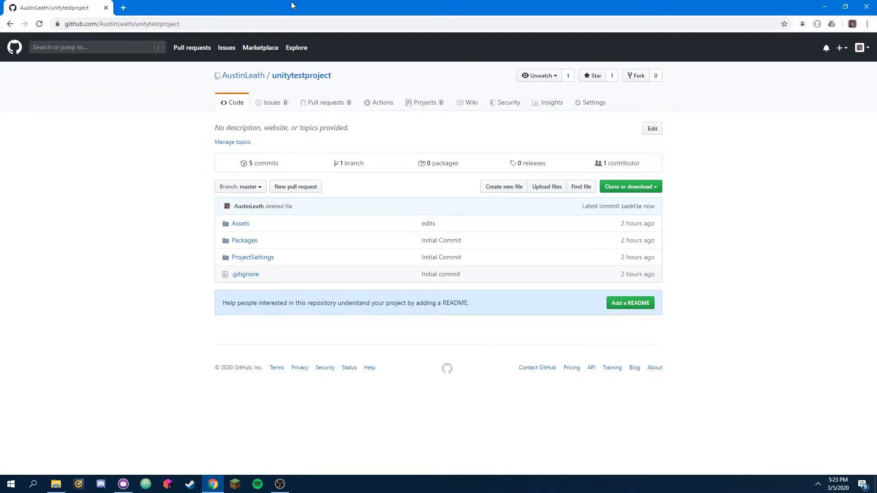
Restore the browser to a smaller window and compare the repository's file list with GitHub Desktop and the local unitytestproject folder
double_click(267, 18)
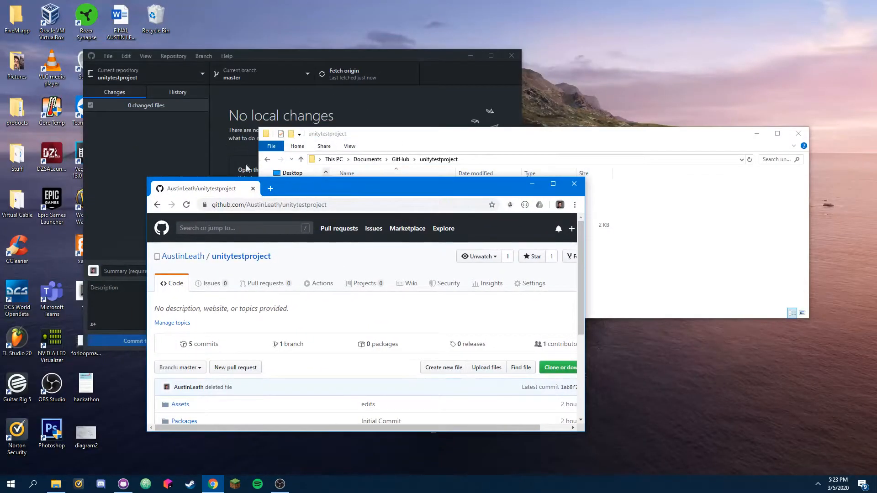
scroll(334, 296, "down", 3)
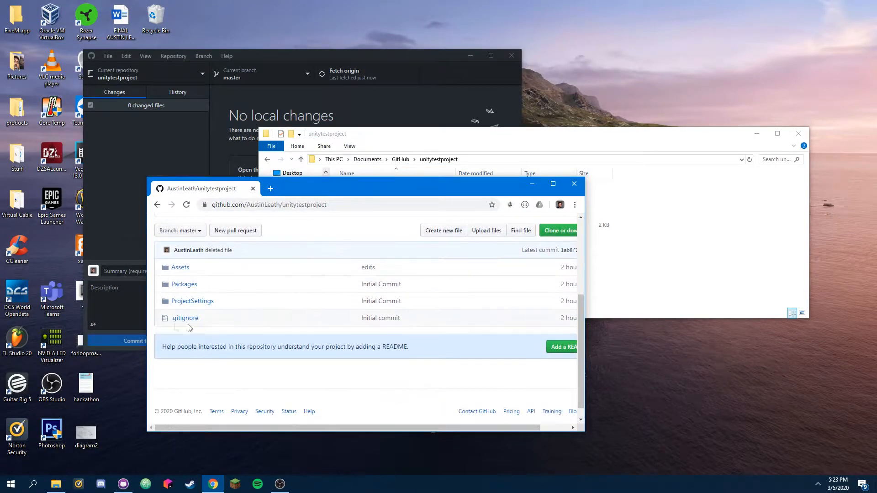
left_click(223, 152)
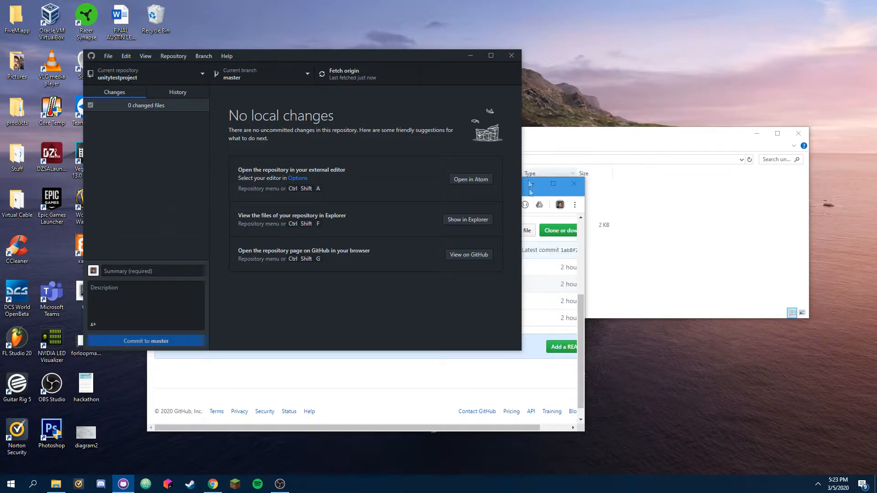
left_click_drag(441, 56, 318, 239)
left_click(691, 204)
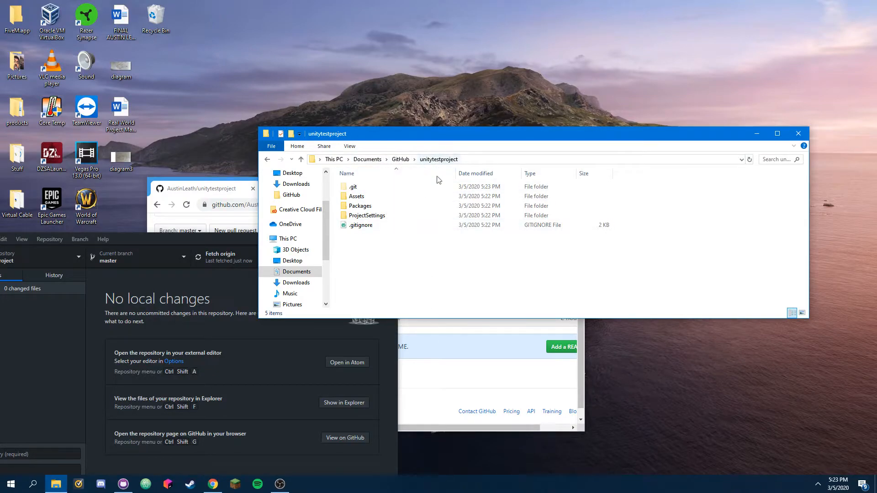
left_click(226, 311)
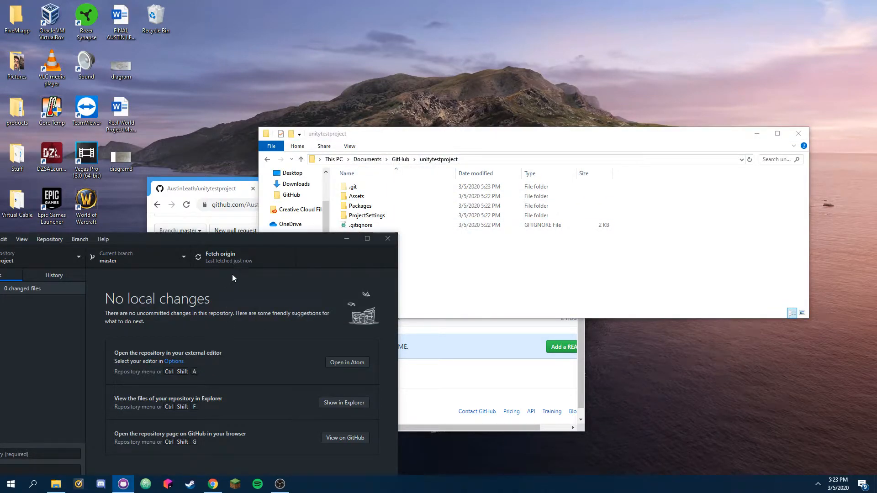
left_click_drag(264, 242, 502, 224)
left_click(662, 259)
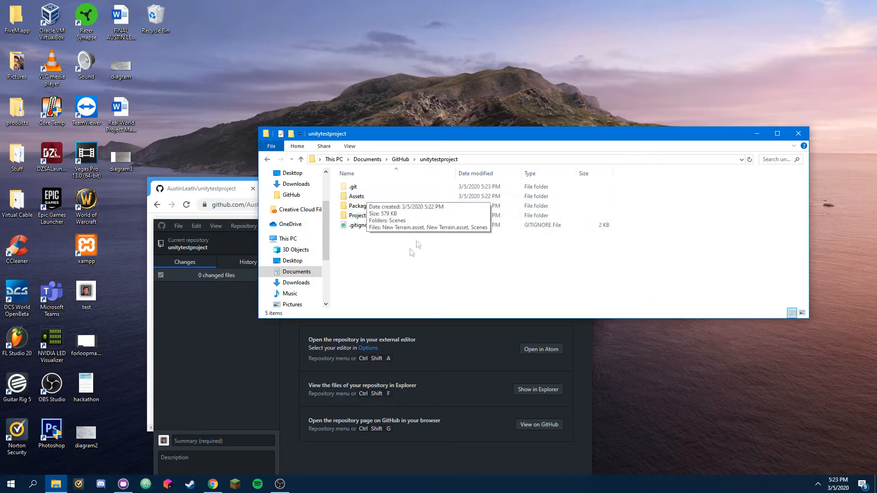
left_click(194, 186)
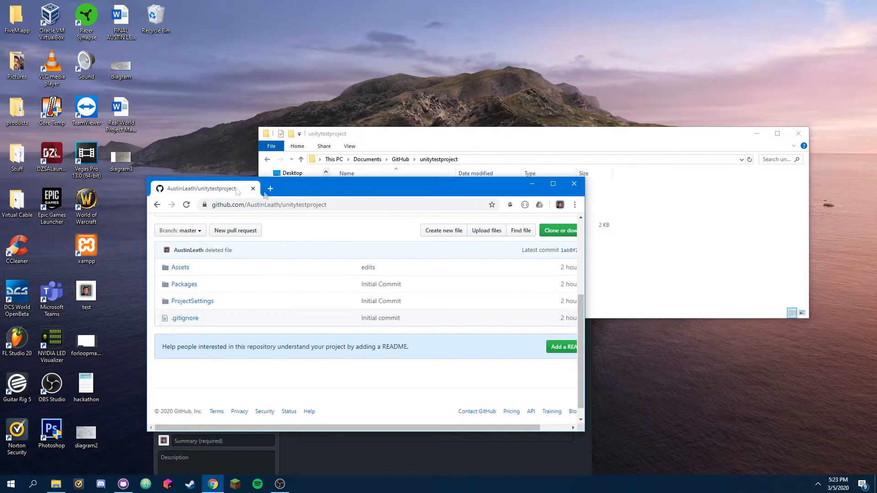
Clear the desktop by closing the browser, minimizing GitHub Desktop and moving the File Explorer window aside
left_click(574, 184)
left_click(328, 329)
left_click(541, 225)
left_click_drag(343, 137, 561, 340)
Launch Unity Hub, add the unitytestproject folder from Documents\GitHub to its projects and open the project
double_click(432, 291)
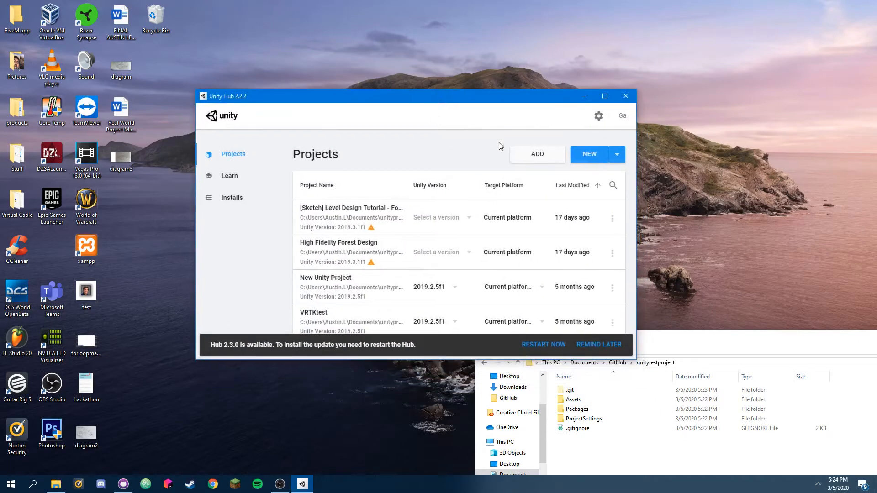
left_click(530, 155)
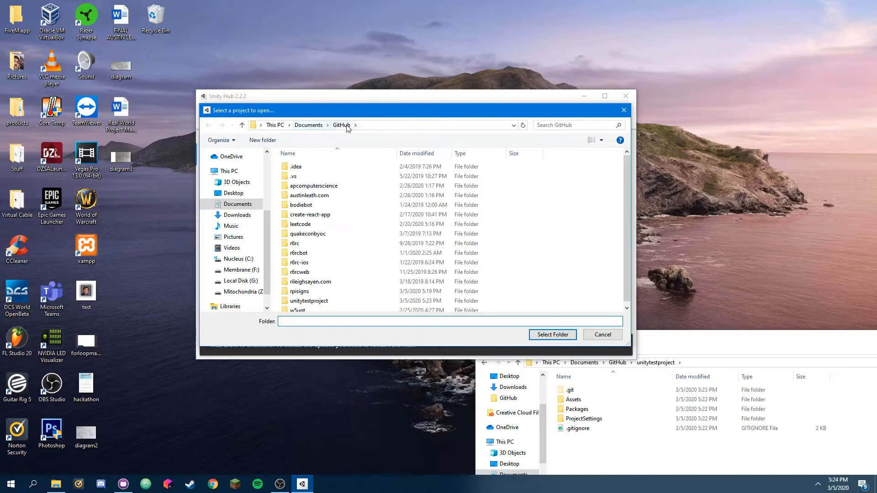
left_click(312, 303)
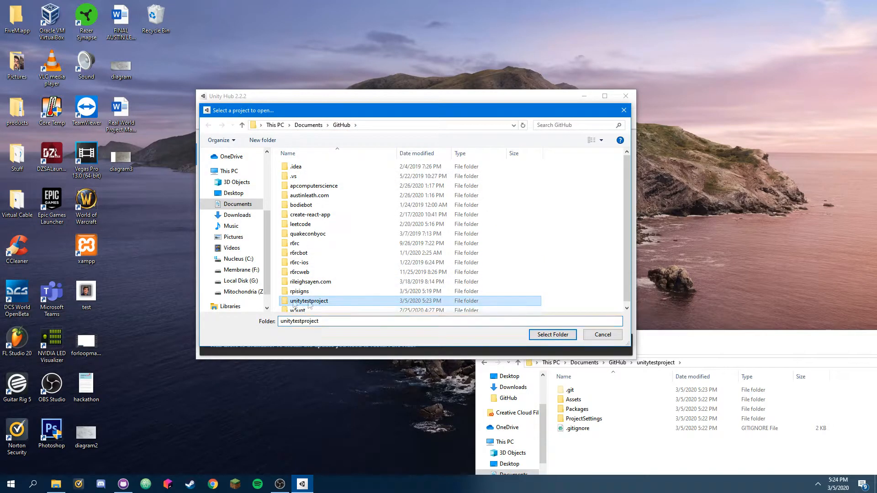
left_click(552, 335)
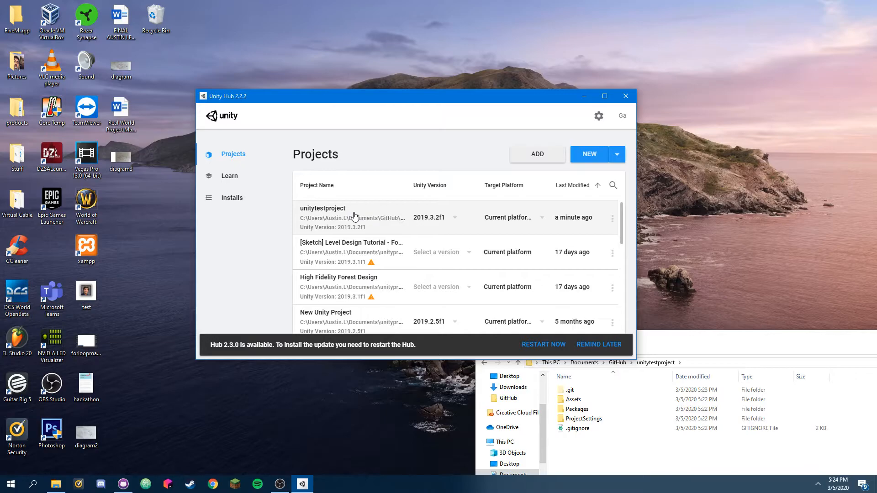
left_click(316, 221)
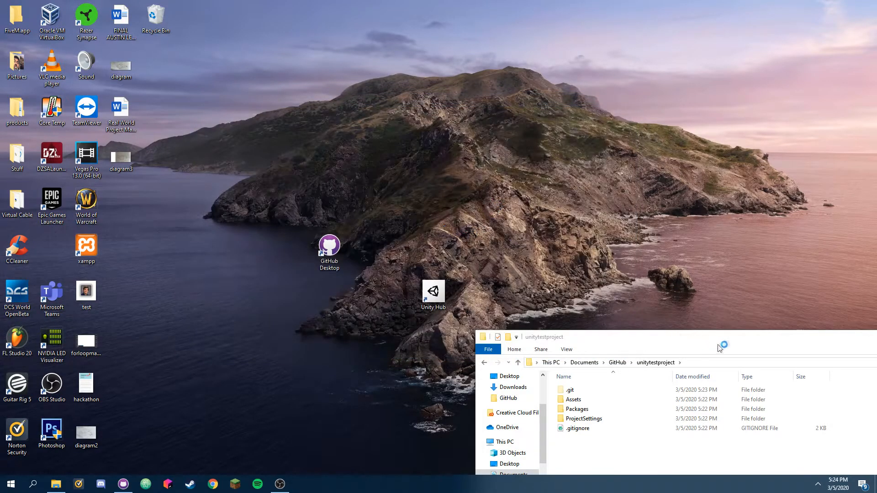
Reposition the File Explorer window near the taskbar and minimize it while the Unity project loads
left_click_drag(716, 340, 479, 313)
left_click_drag(709, 311, 650, 361)
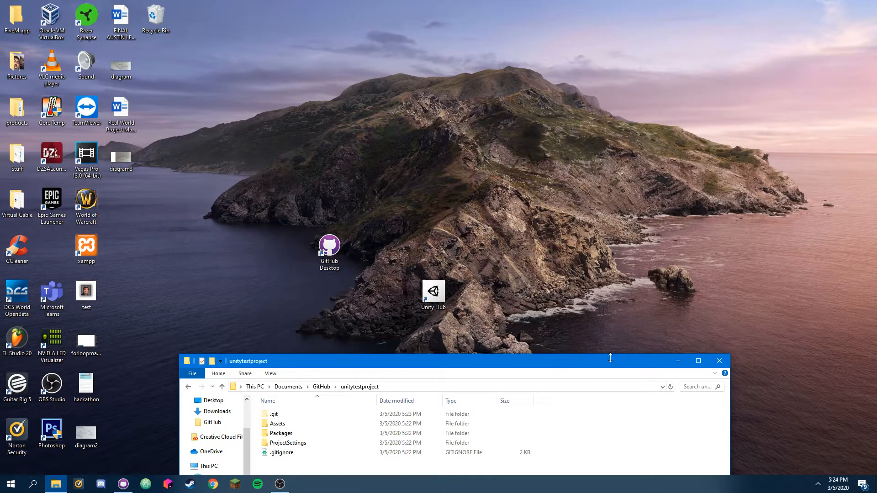
left_click_drag(608, 366, 623, 344)
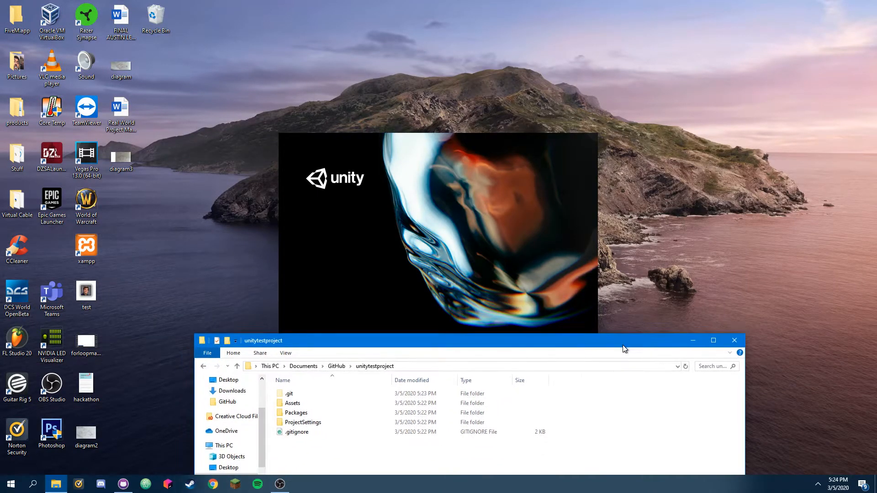
left_click(694, 338)
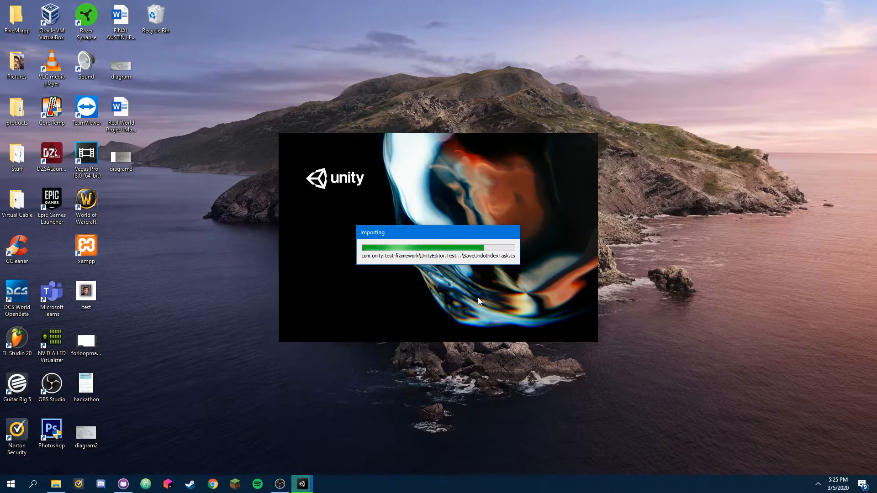
Switch to GitHub Desktop and move its window over the lower part of the desktop, below the Unity splash screen
left_click(123, 485)
left_click_drag(448, 228, 376, 76)
left_click_drag(431, 69, 433, 147)
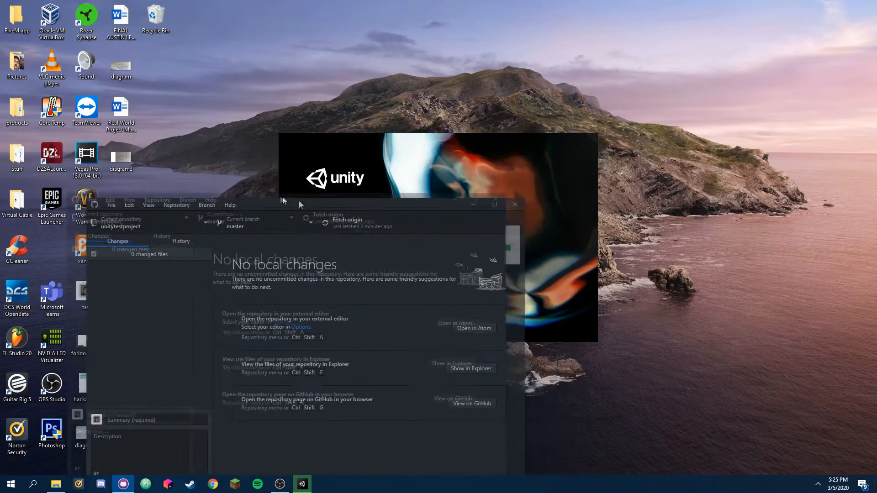
left_click_drag(282, 150, 237, 143)
left_click_drag(339, 144, 511, 280)
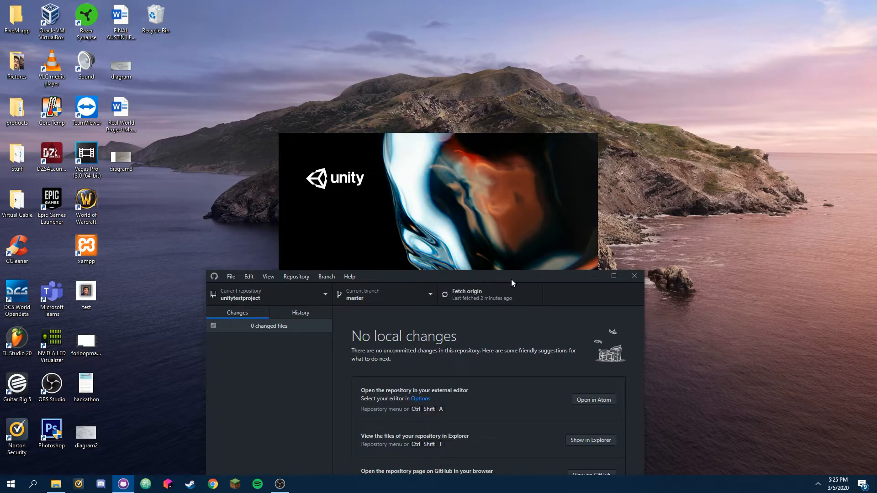
left_click_drag(514, 280, 517, 306)
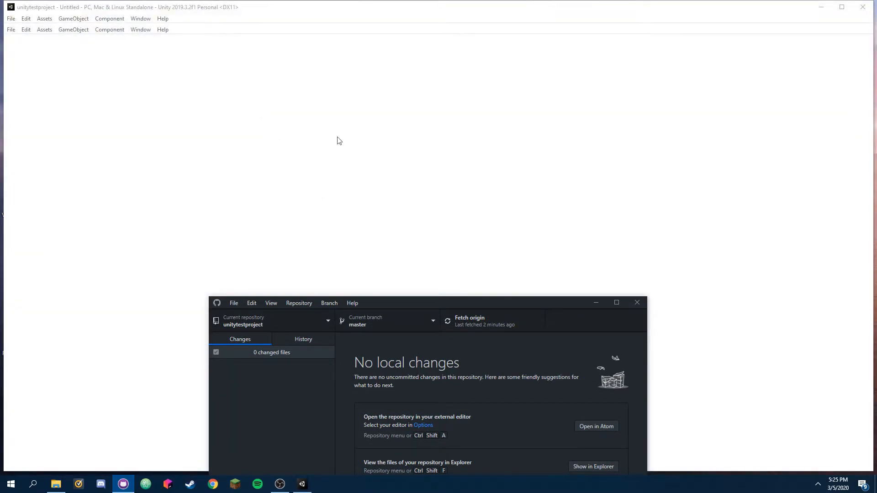
Bring the Unity editor to the front and skip the new version offered in the update check
left_click(365, 2)
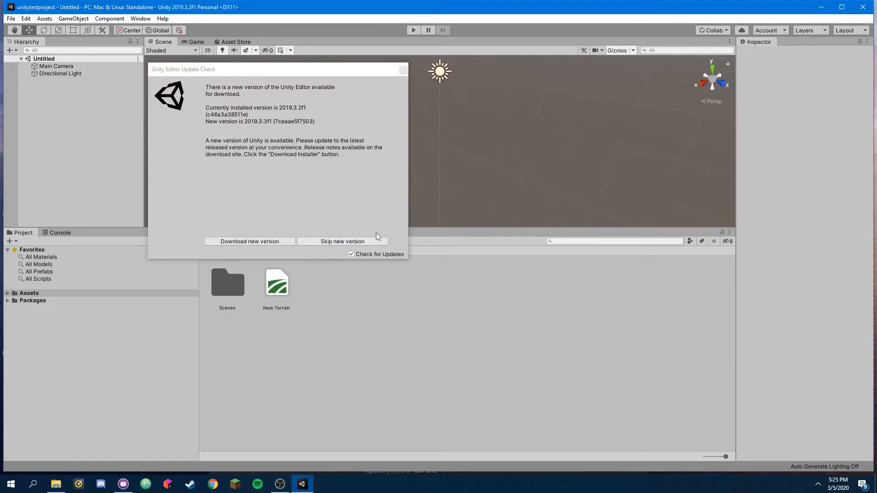
left_click(342, 241)
left_click_drag(351, 176, 362, 144)
scroll(410, 136, "down", 5)
scroll(395, 143, "up", 3)
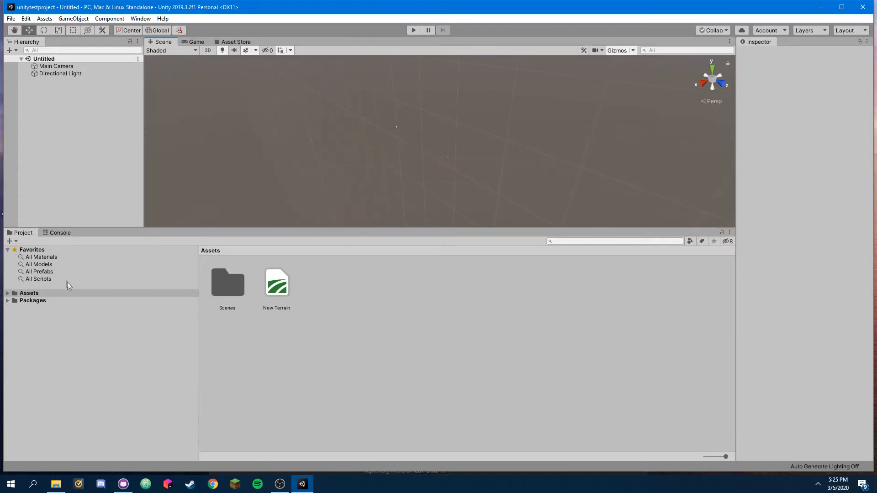
Open SampleScene from the project's Scenes folder and expand Assets to select the Scenes folder
left_click(278, 283)
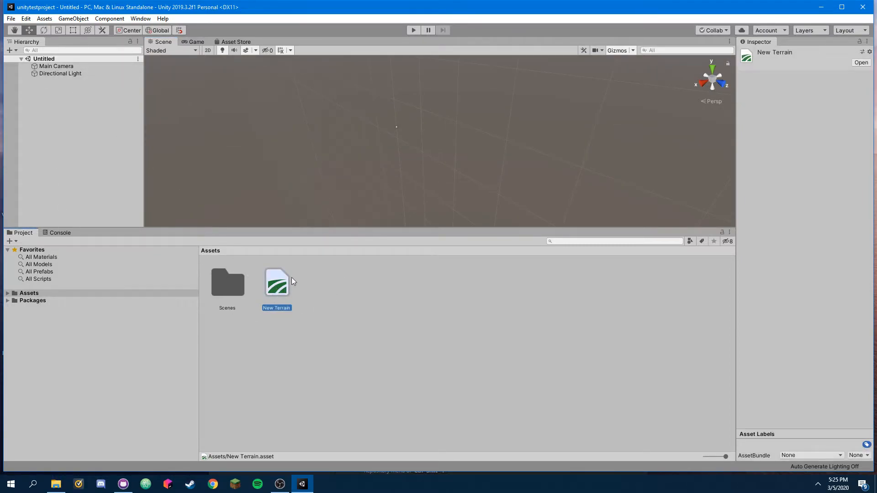
double_click(218, 284)
double_click(227, 279)
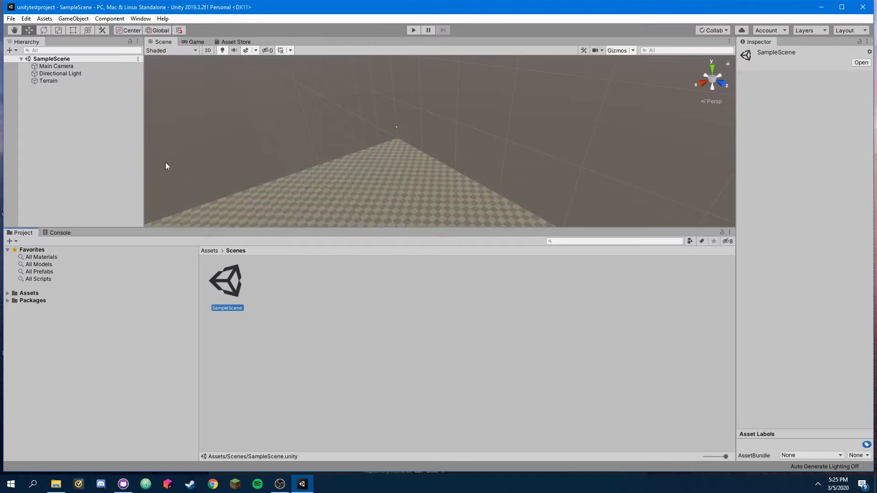
left_click_drag(349, 149, 40, 288)
left_click(9, 296)
left_click(36, 301)
left_click_drag(374, 155, 426, 205)
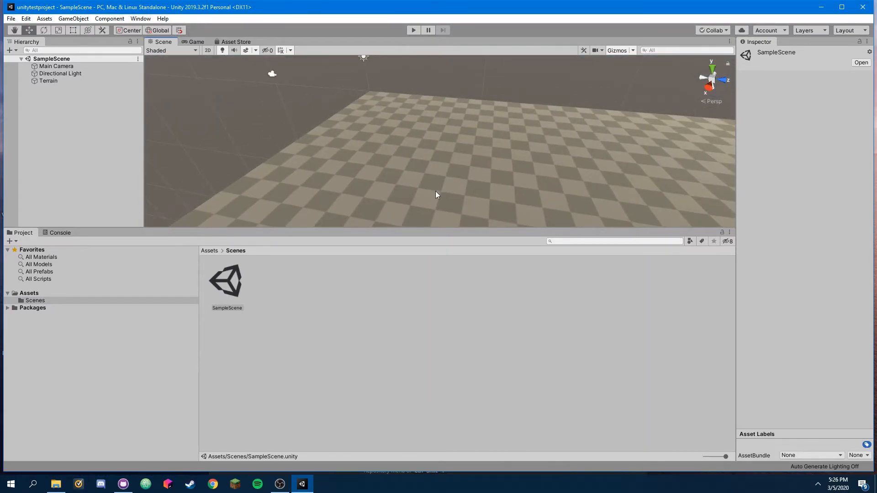
Add a 3D sphere to SampleScene, raise it above the terrain to a Y position of about 2.17, and save the scene
left_click(385, 159)
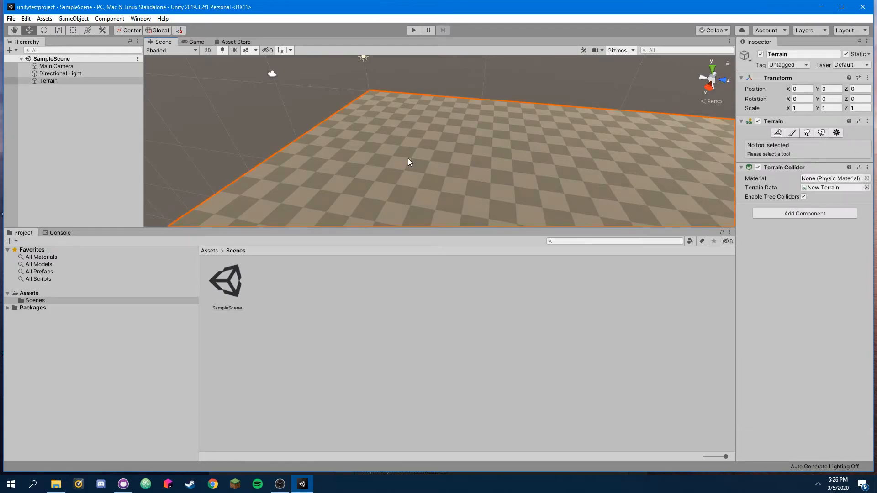
left_click(64, 121)
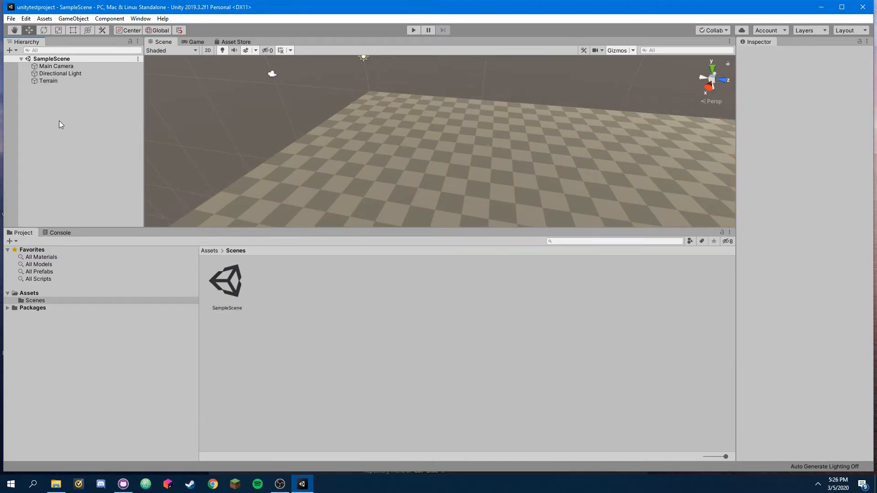
right_click(52, 119)
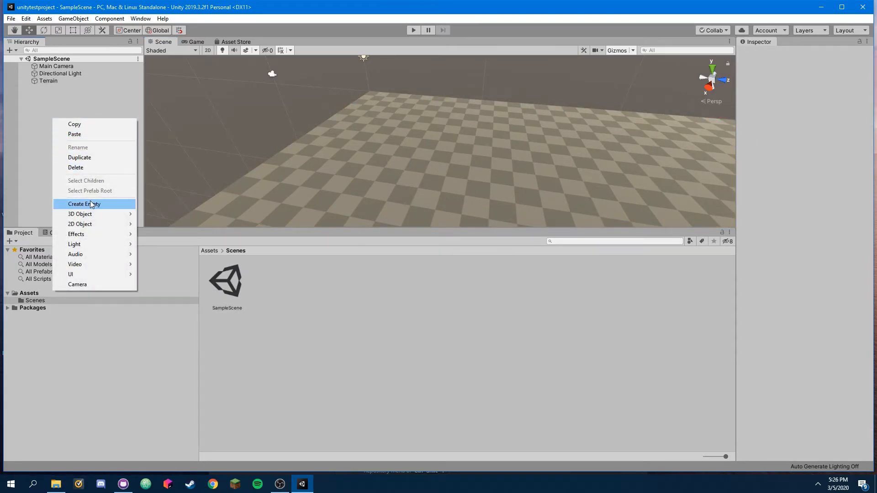
mouse_move(89, 216)
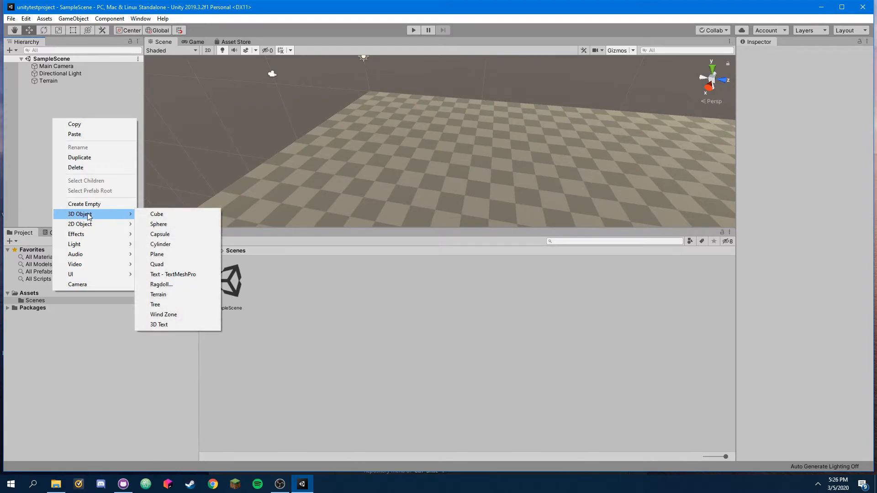
left_click(168, 226)
left_click_drag(442, 105, 442, 62)
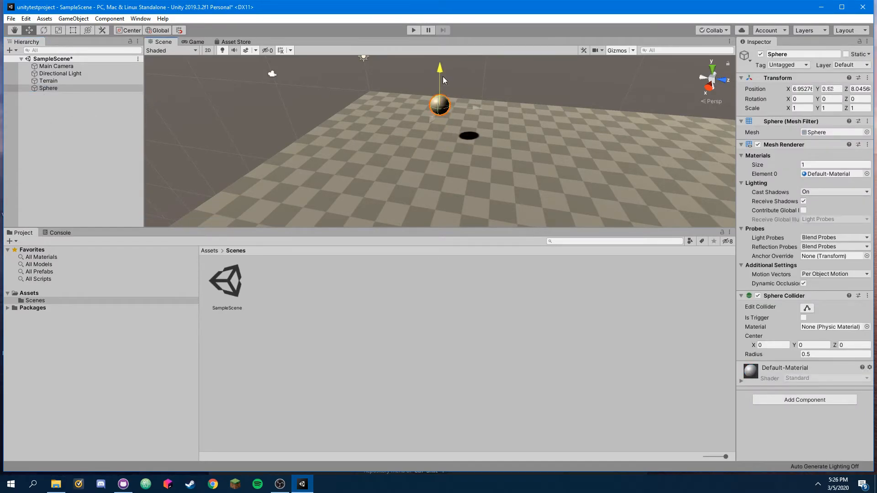
left_click(493, 90)
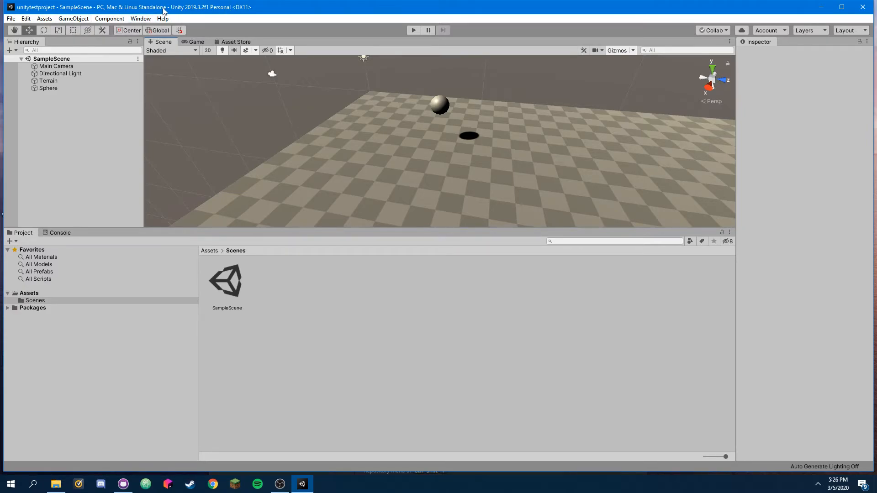
In GitHub Desktop, review the SampleScene.unity diff and commit it to master with the default summary, pushing it to origin
left_click_drag(164, 9, 422, 357)
left_click_drag(456, 299, 417, 80)
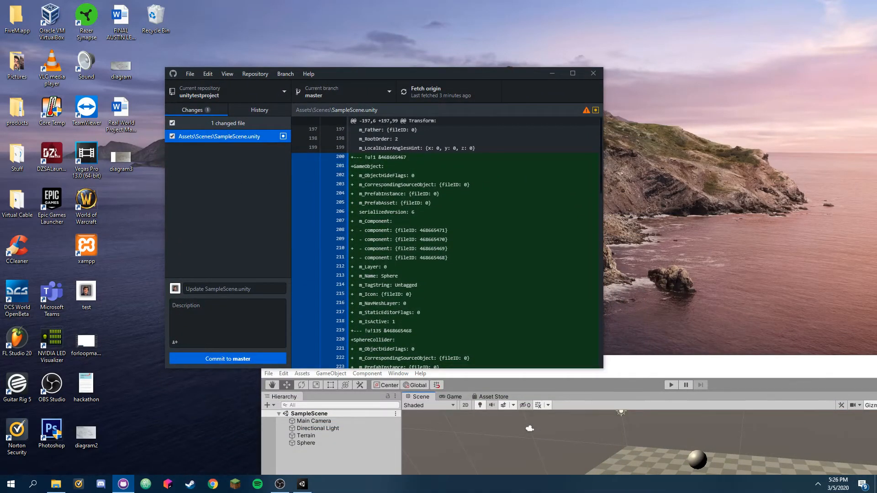
scroll(330, 174, "down", 15)
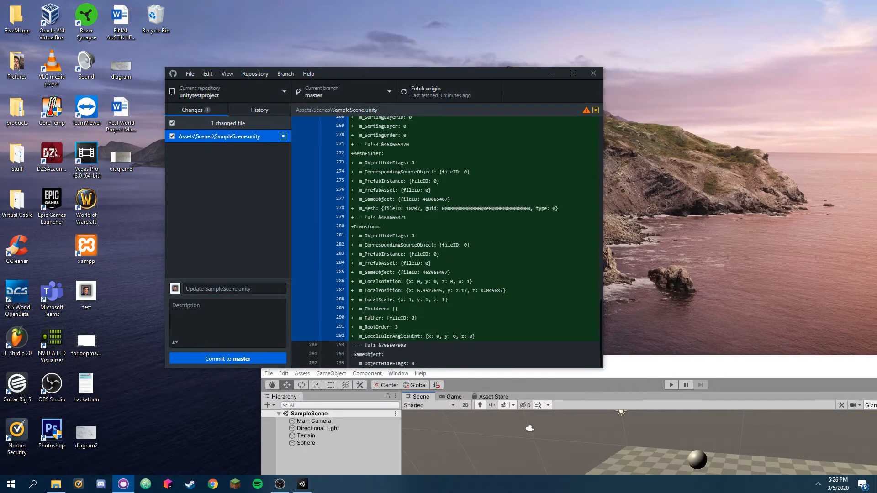
scroll(433, 216, "up", 15)
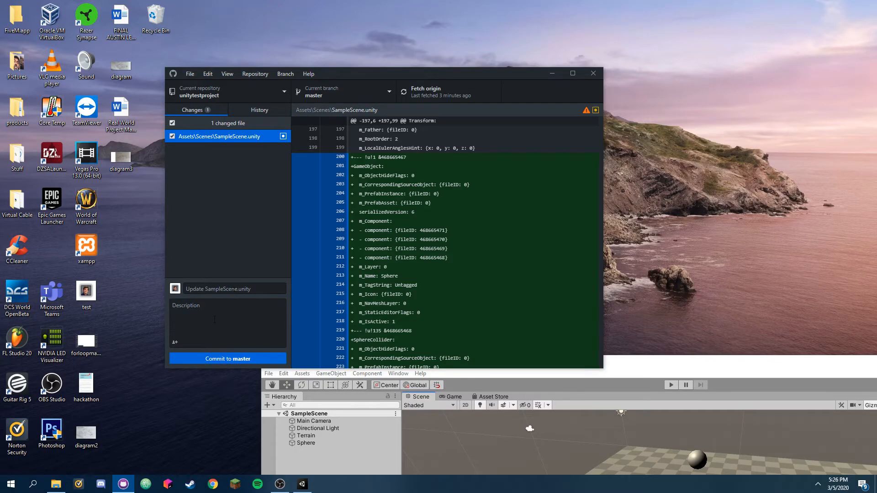
left_click(223, 358)
left_click(445, 89)
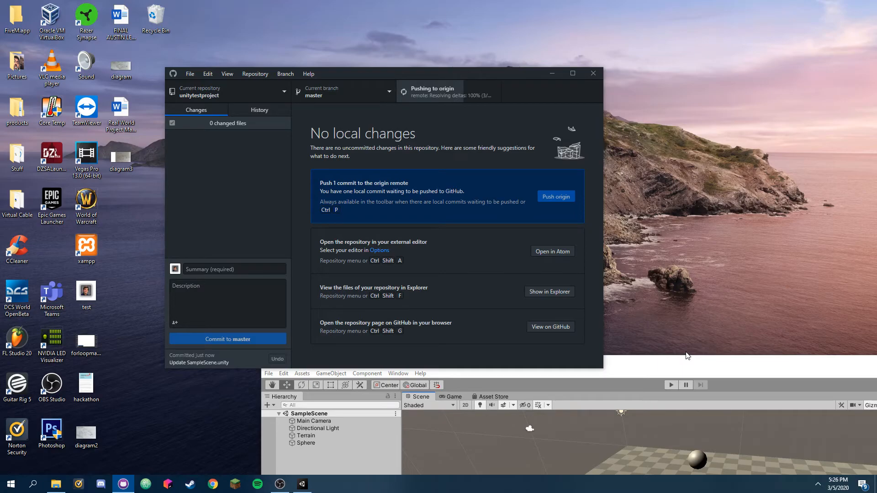
Move the Unity editor window back up in front of GitHub Desktop
left_click_drag(688, 367, 469, 345)
left_click(430, 280)
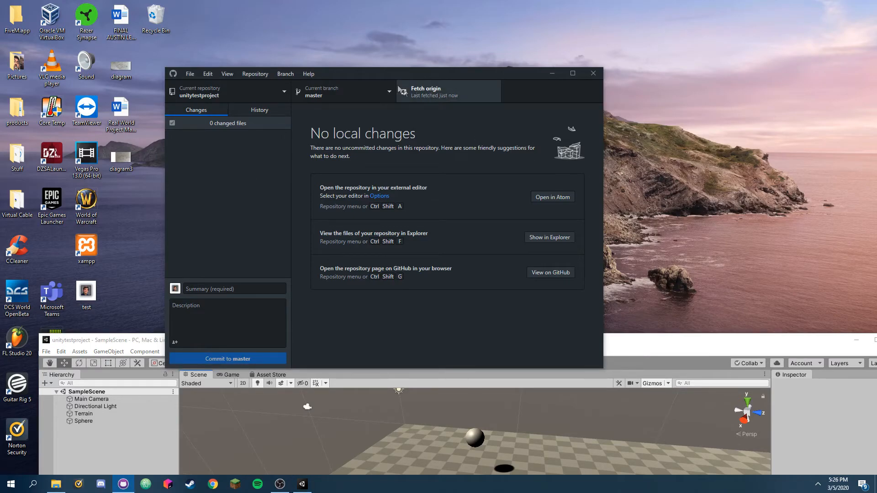
left_click_drag(679, 343, 654, 53)
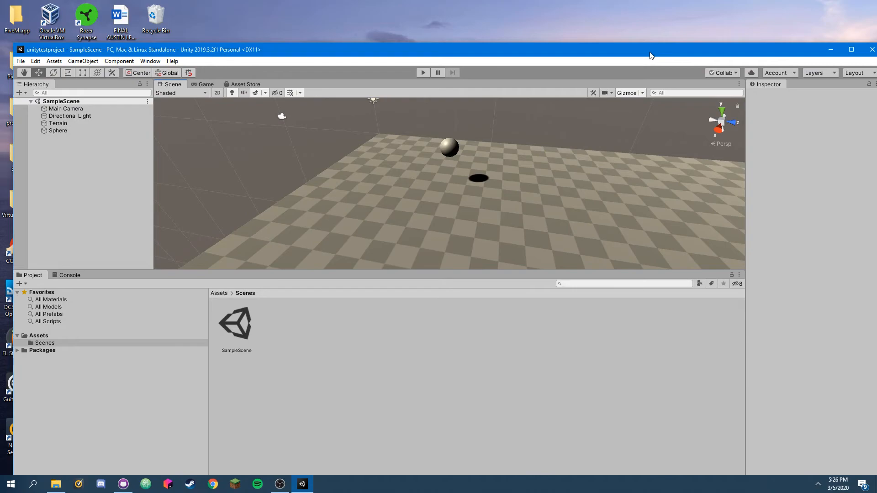
Lower the Unity editor window to uncover GitHub Desktop, then shift GitHub Desktop sideways, leaving both windows within reach
left_click_drag(651, 55, 661, 202)
left_click(475, 73)
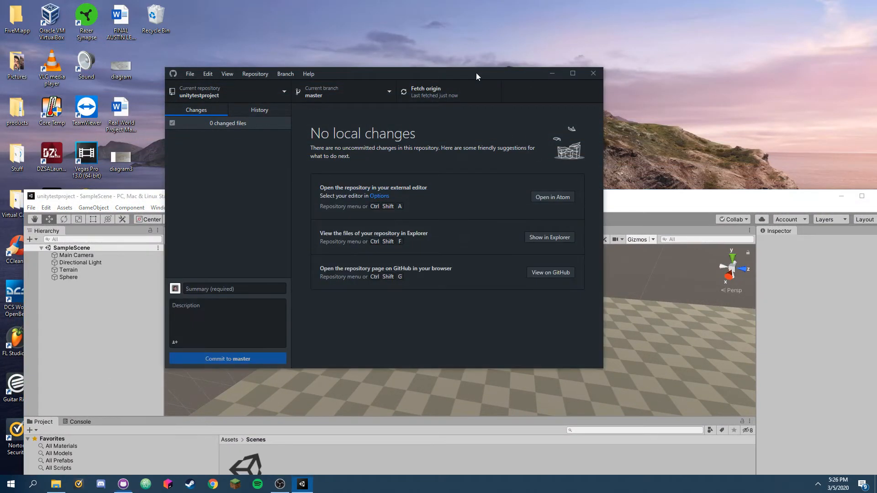
left_click_drag(497, 69, 575, 69)
In Unity, delete the sphere above the terrain from SampleScene and save the scene
left_click(448, 295)
left_click(448, 296)
key("Delete")
key("ctrl+s")
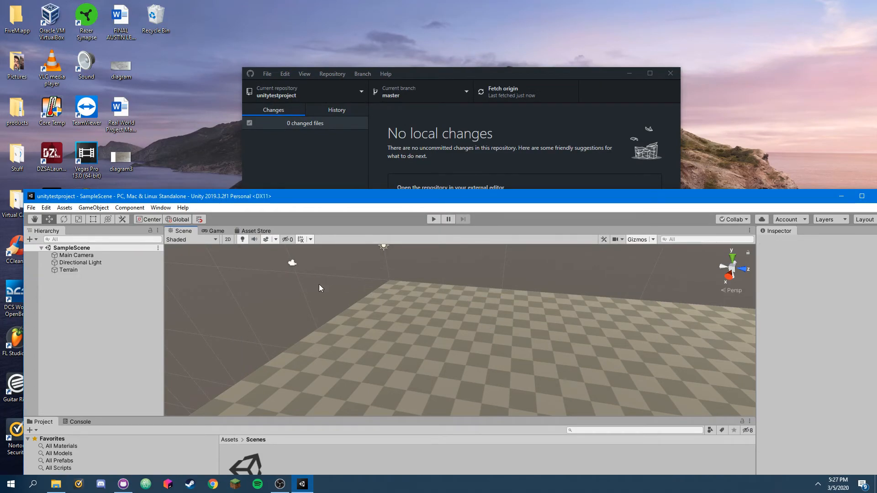
In GitHub Desktop, review the SampleScene.unity diff for the sphere removal, commit it to master with the default summary, and push to origin
left_click(324, 183)
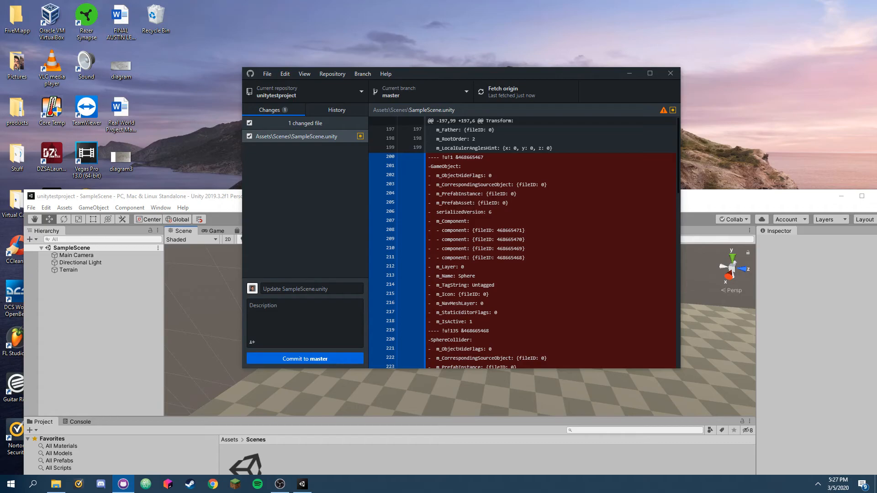
scroll(531, 250, "down", 6)
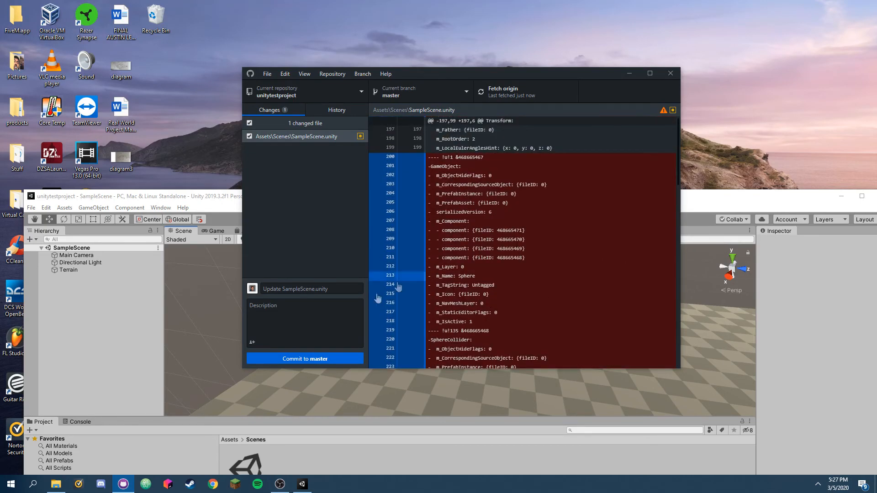
left_click(330, 358)
left_click(512, 87)
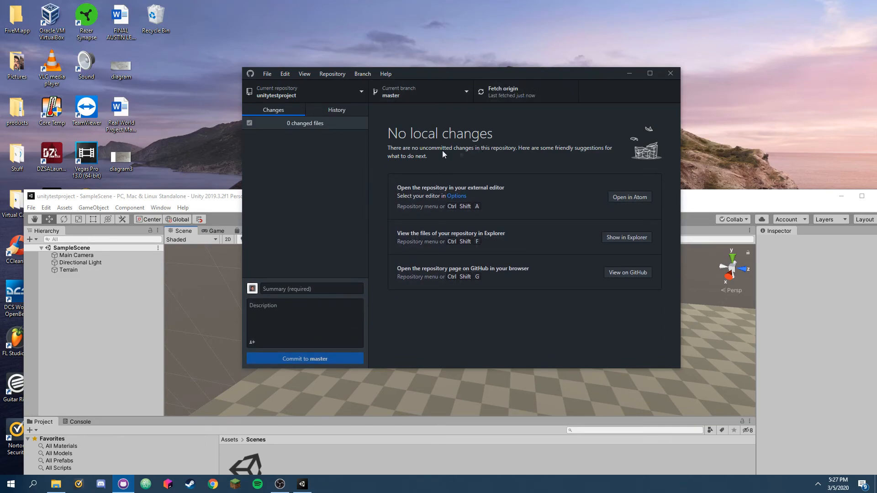
Bring the Unity editor forward, move its window down to uncover GitHub Desktop, and return to GitHub Desktop
double_click(199, 194)
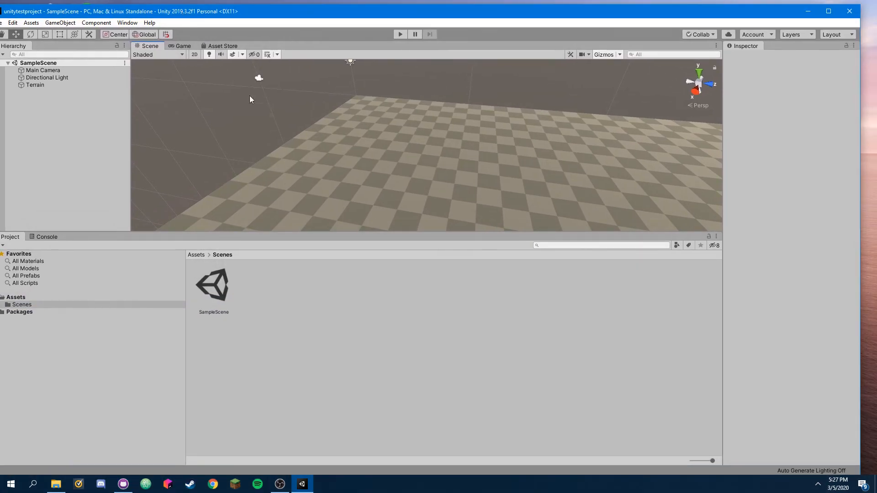
left_click_drag(395, 13, 409, 238)
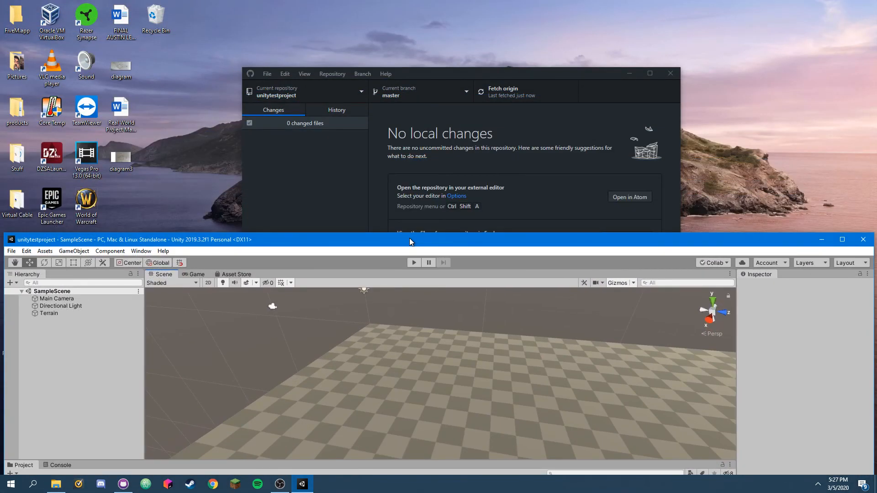
left_click(574, 73)
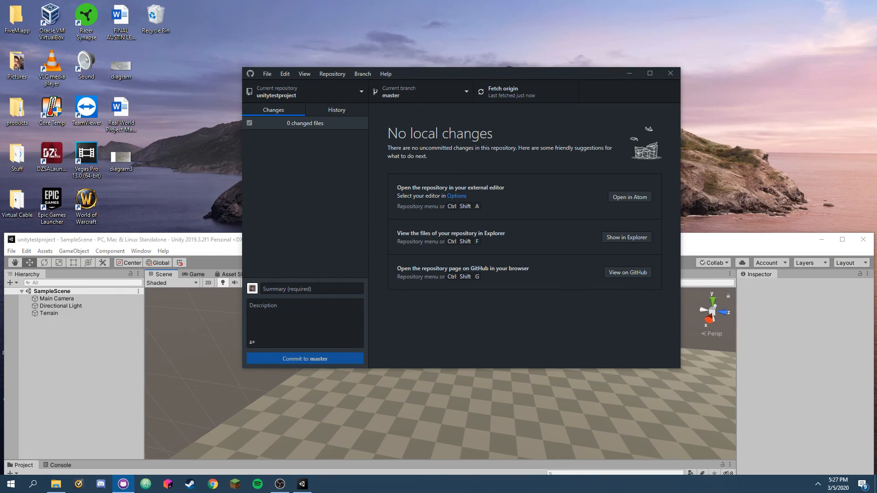